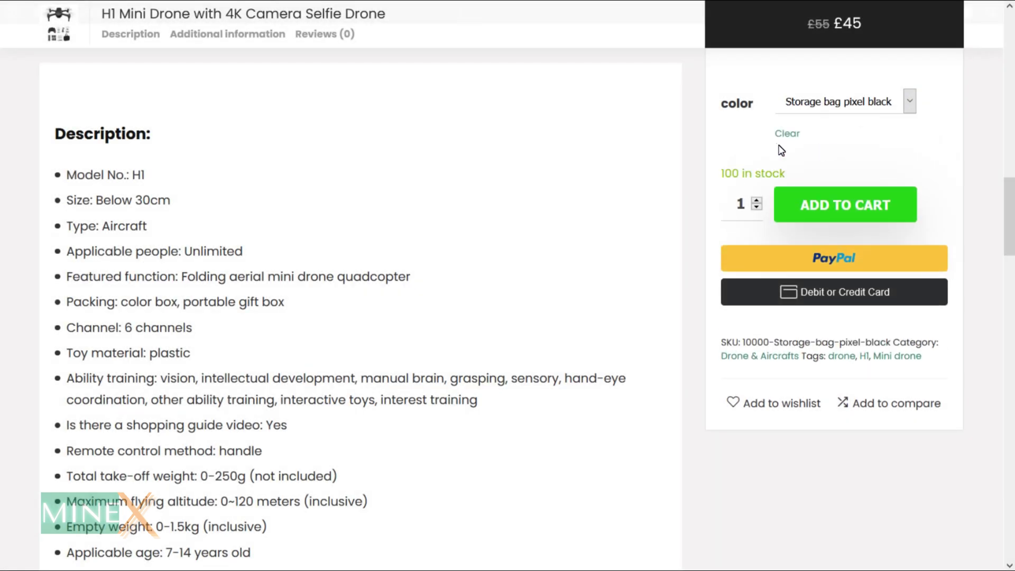
- Expand the inline Debit or Credit Card form on the drone product page
{"action": "left_click", "coordinate": [821, 301]}
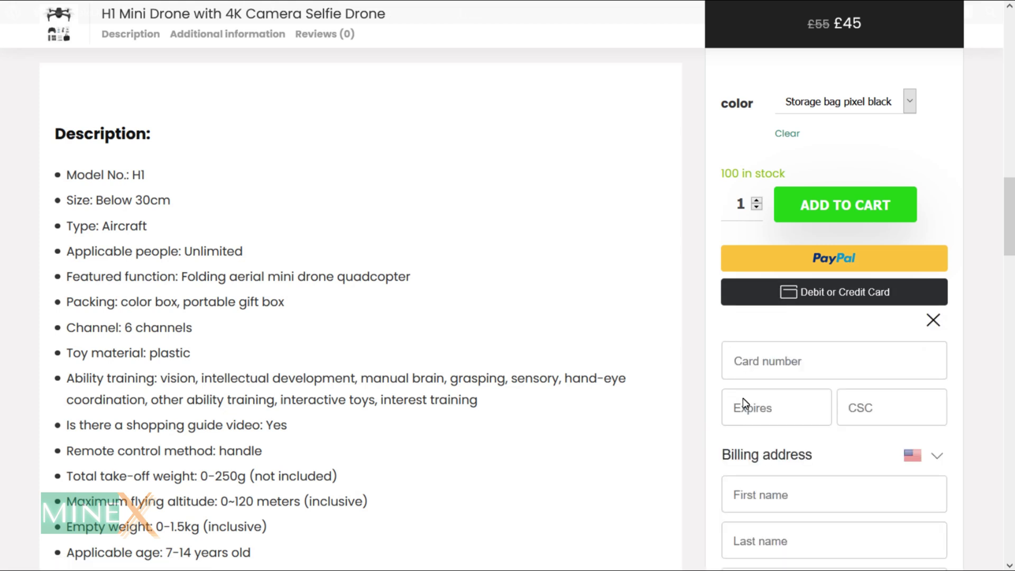
{"action": "scroll", "coordinate": [767, 466], "scroll_direction": "down", "scroll_amount": 4}
{"action": "scroll", "coordinate": [768, 466], "scroll_direction": "down", "scroll_amount": 4}
{"action": "scroll", "coordinate": [767, 467], "scroll_direction": "down", "scroll_amount": 4}
{"action": "scroll", "coordinate": [768, 467], "scroll_direction": "up", "scroll_amount": 2}
{"action": "scroll", "coordinate": [768, 467], "scroll_direction": "up", "scroll_amount": 4}
{"action": "scroll", "coordinate": [768, 466], "scroll_direction": "up", "scroll_amount": 3}
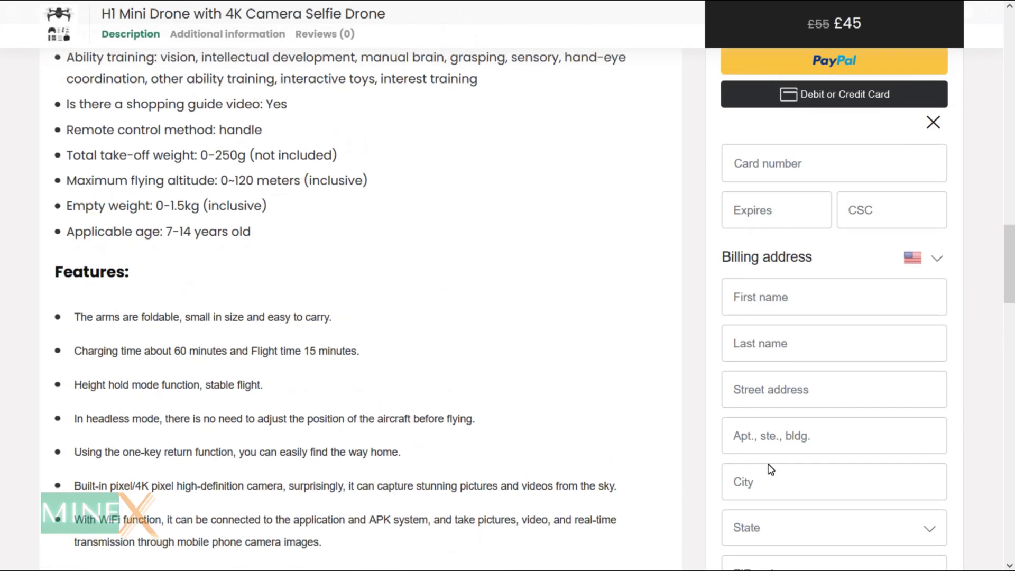
{"action": "scroll", "coordinate": [768, 468], "scroll_direction": "up", "scroll_amount": 4}
{"action": "scroll", "coordinate": [767, 468], "scroll_direction": "up", "scroll_amount": 3}
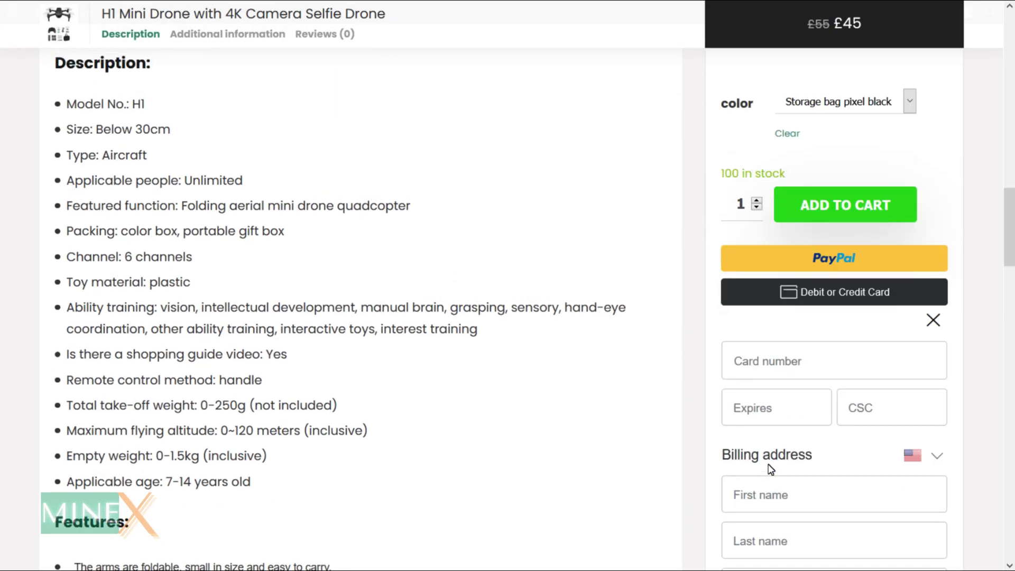
{"action": "scroll", "coordinate": [768, 468], "scroll_direction": "down", "scroll_amount": 4}
{"action": "scroll", "coordinate": [768, 469], "scroll_direction": "down", "scroll_amount": 3}
{"action": "scroll", "coordinate": [767, 467], "scroll_direction": "down", "scroll_amount": 3}
{"action": "scroll", "coordinate": [767, 467], "scroll_direction": "up", "scroll_amount": 2}
{"action": "scroll", "coordinate": [768, 470], "scroll_direction": "up", "scroll_amount": 2}
{"action": "scroll", "coordinate": [767, 470], "scroll_direction": "up", "scroll_amount": 4}
{"action": "scroll", "coordinate": [767, 469], "scroll_direction": "up", "scroll_amount": 1}
{"action": "scroll", "coordinate": [767, 469], "scroll_direction": "up", "scroll_amount": 3}
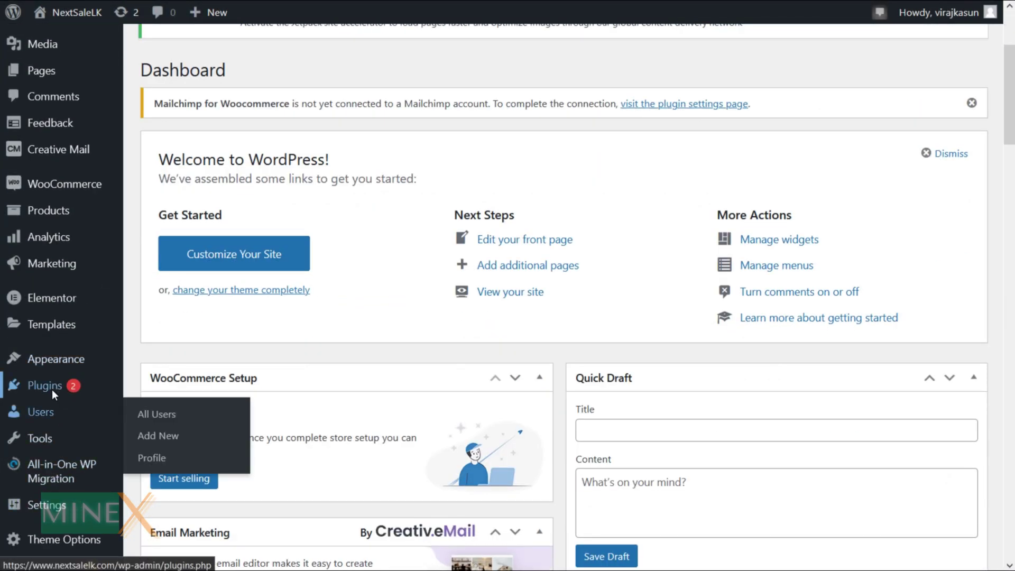
{"action": "mouse_move", "coordinate": [45, 385]}
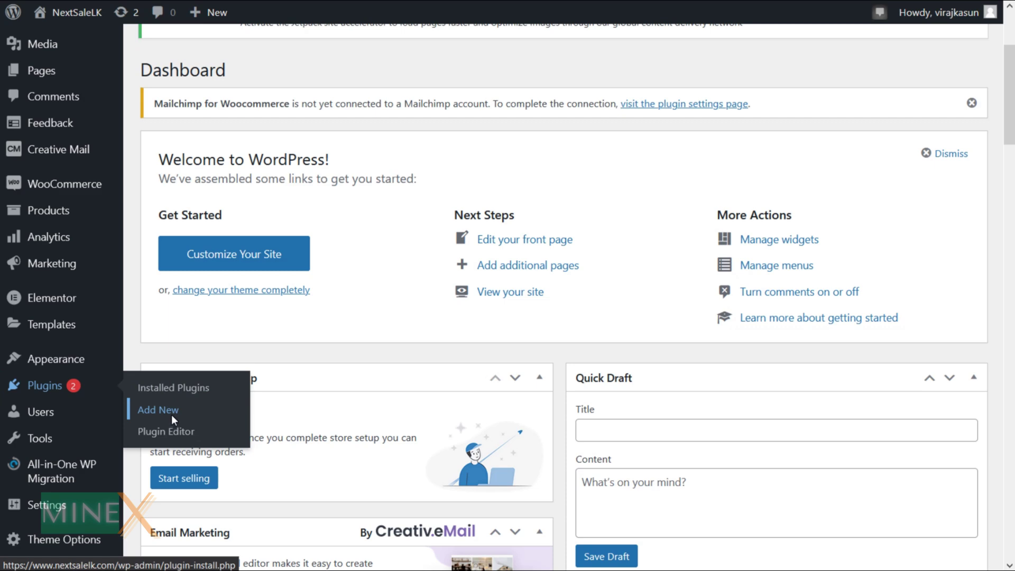
- Search the plugin directory for 'paypal' and install WooCommerce PayPal Checkout Payment Gateway
{"action": "left_click", "coordinate": [172, 414]}
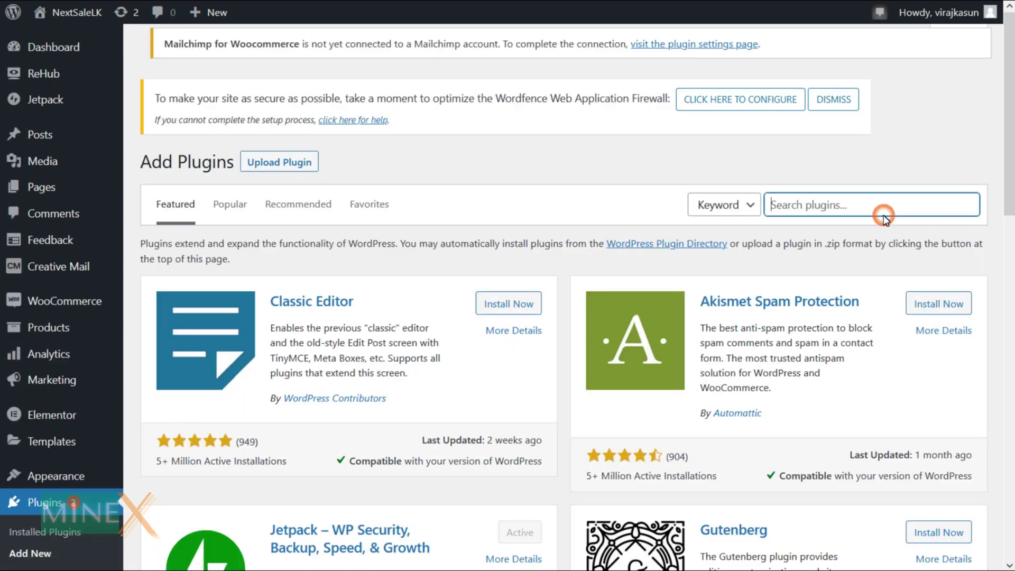
{"action": "left_click", "coordinate": [871, 204]}
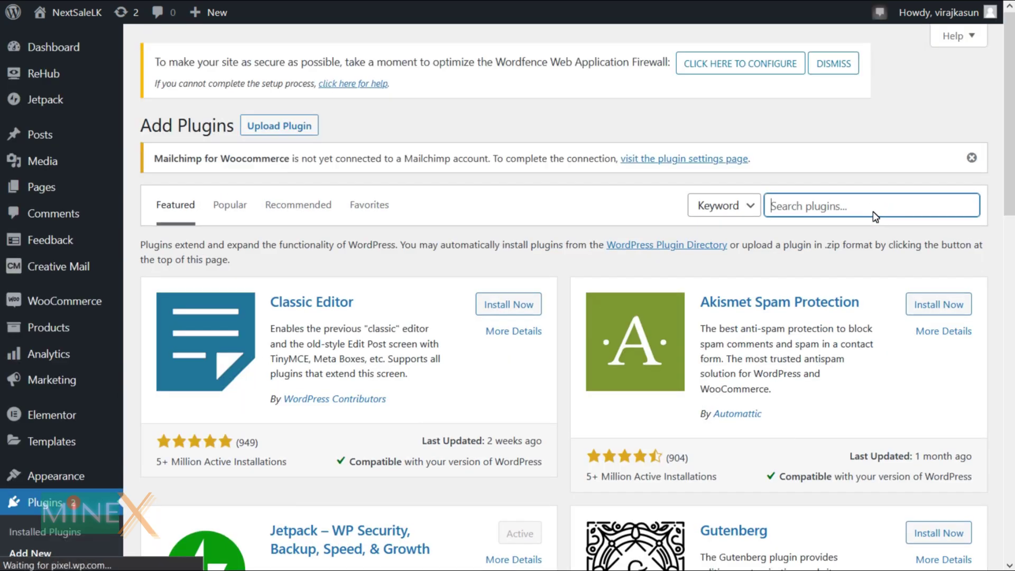
{"action": "type", "text": "pay"}
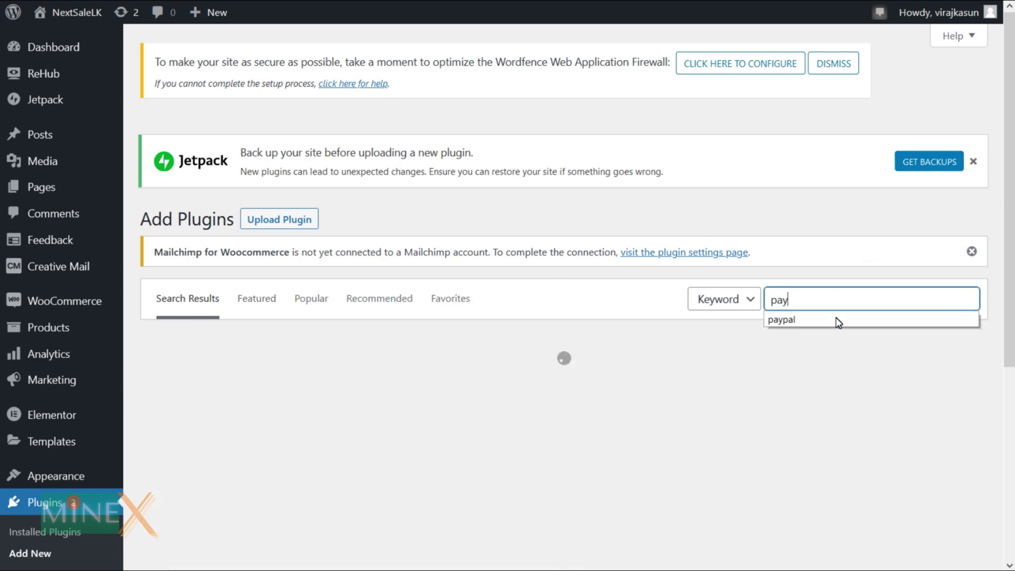
{"action": "left_click", "coordinate": [835, 318]}
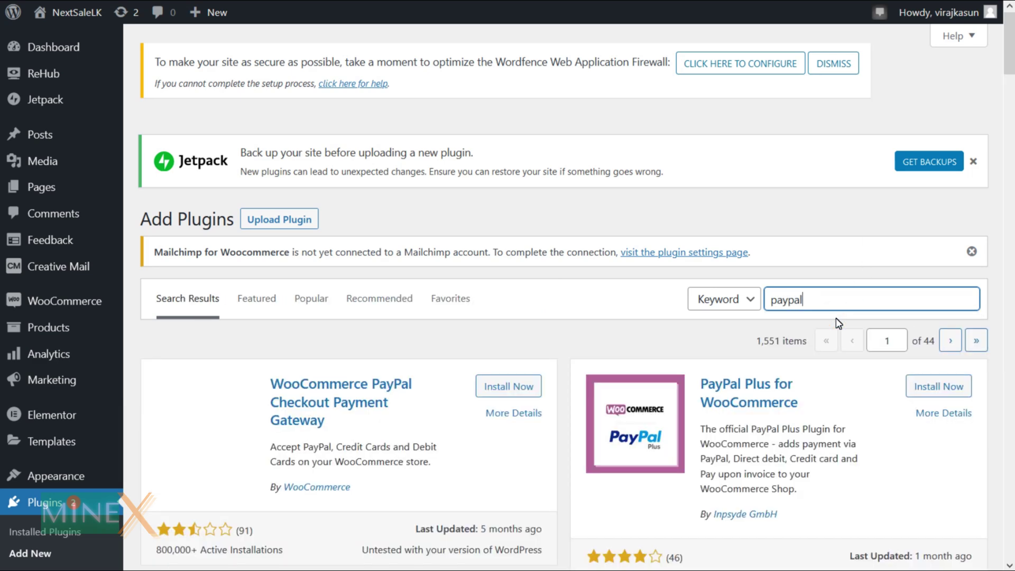
{"action": "left_click", "coordinate": [509, 387]}
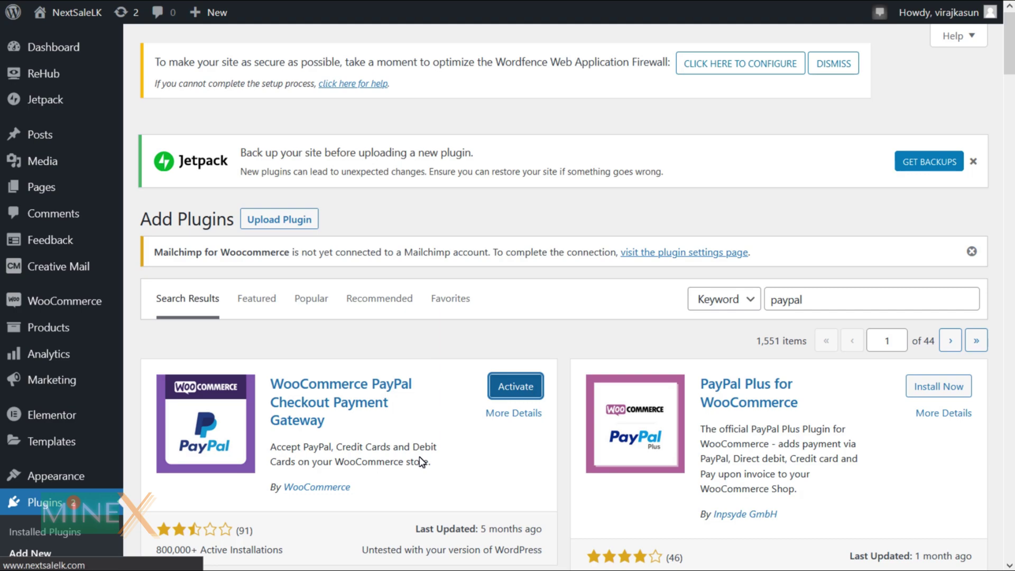
{"action": "scroll", "coordinate": [628, 374], "scroll_direction": "down", "scroll_amount": 3}
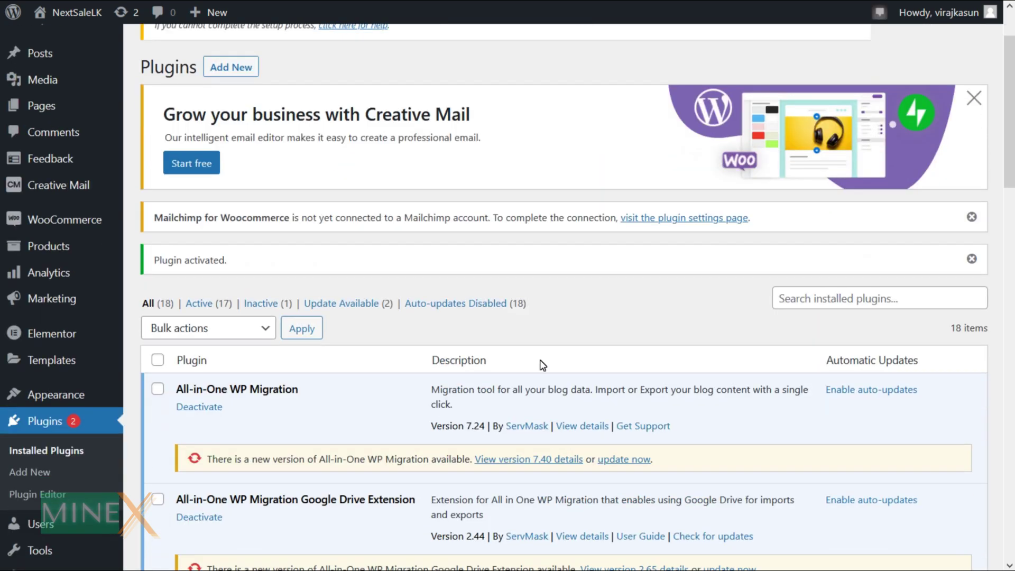
{"action": "scroll", "coordinate": [628, 375], "scroll_direction": "down", "scroll_amount": 3}
{"action": "scroll", "coordinate": [628, 375], "scroll_direction": "down", "scroll_amount": 5}
{"action": "scroll", "coordinate": [301, 364], "scroll_direction": "down", "scroll_amount": 4}
{"action": "scroll", "coordinate": [229, 382], "scroll_direction": "down", "scroll_amount": 1}
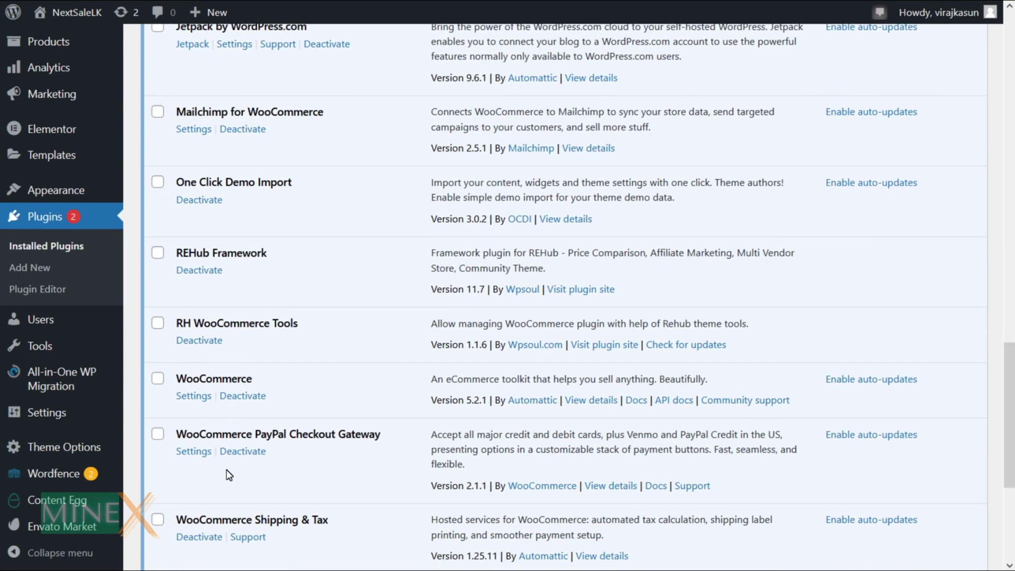
- Open the PayPal Checkout Gateway settings and start linking an existing PayPal account
{"action": "left_click", "coordinate": [193, 452]}
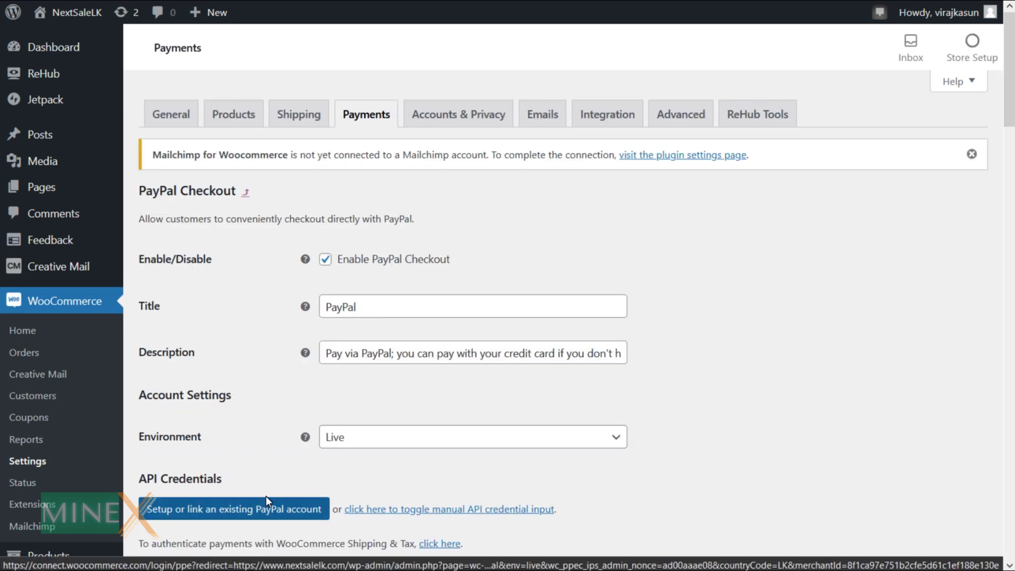
{"action": "scroll", "coordinate": [300, 477], "scroll_direction": "down", "scroll_amount": 2}
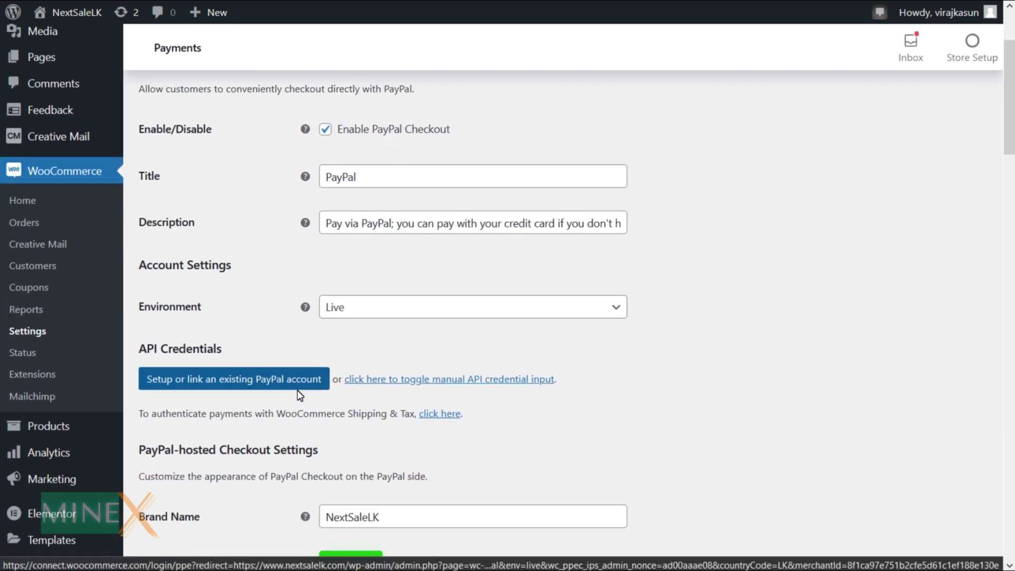
{"action": "left_click", "coordinate": [265, 381]}
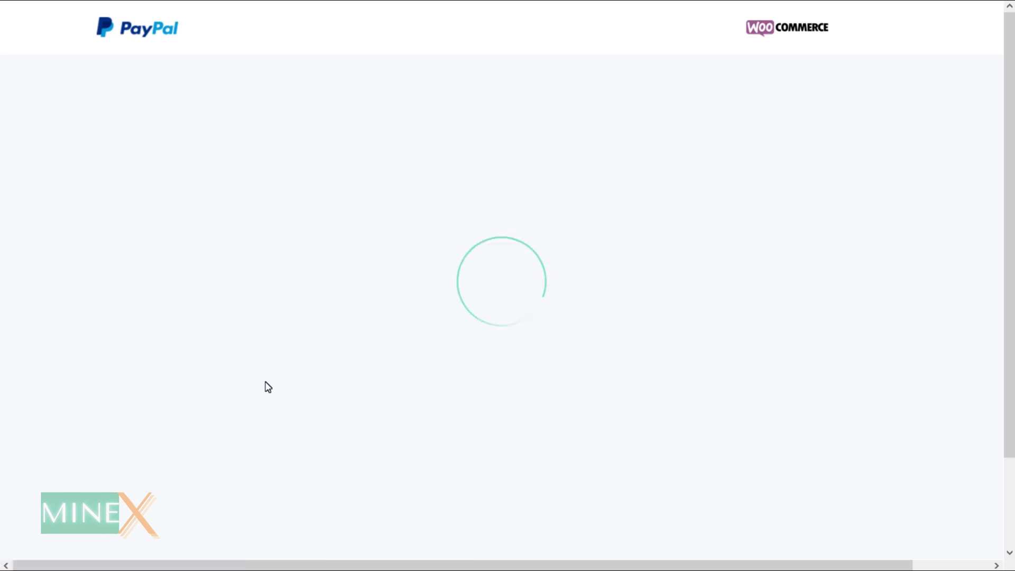
{"action": "scroll", "coordinate": [268, 387], "scroll_direction": "down", "scroll_amount": 3}
- Enter the PayPal account email and country, then proceed to PayPal sign-in
{"action": "left_click", "coordinate": [462, 293]}
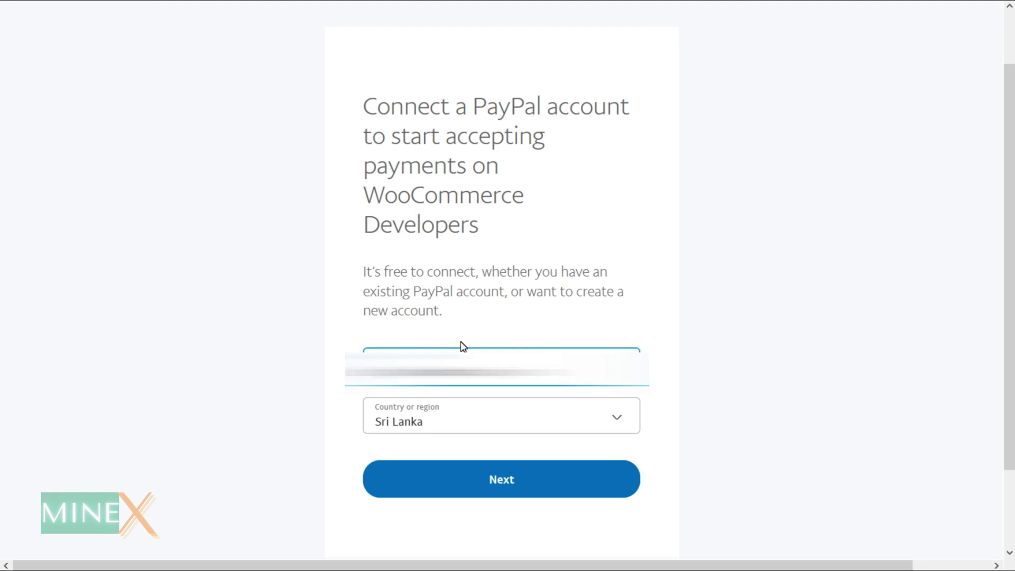
{"action": "left_click", "coordinate": [501, 416]}
{"action": "scroll", "coordinate": [456, 484], "scroll_direction": "up", "scroll_amount": 3}
{"action": "scroll", "coordinate": [452, 487], "scroll_direction": "up", "scroll_amount": 3}
{"action": "scroll", "coordinate": [448, 491], "scroll_direction": "up", "scroll_amount": 3}
{"action": "scroll", "coordinate": [448, 491], "scroll_direction": "up", "scroll_amount": 2}
{"action": "left_click", "coordinate": [448, 508]}
{"action": "left_click", "coordinate": [566, 482]}
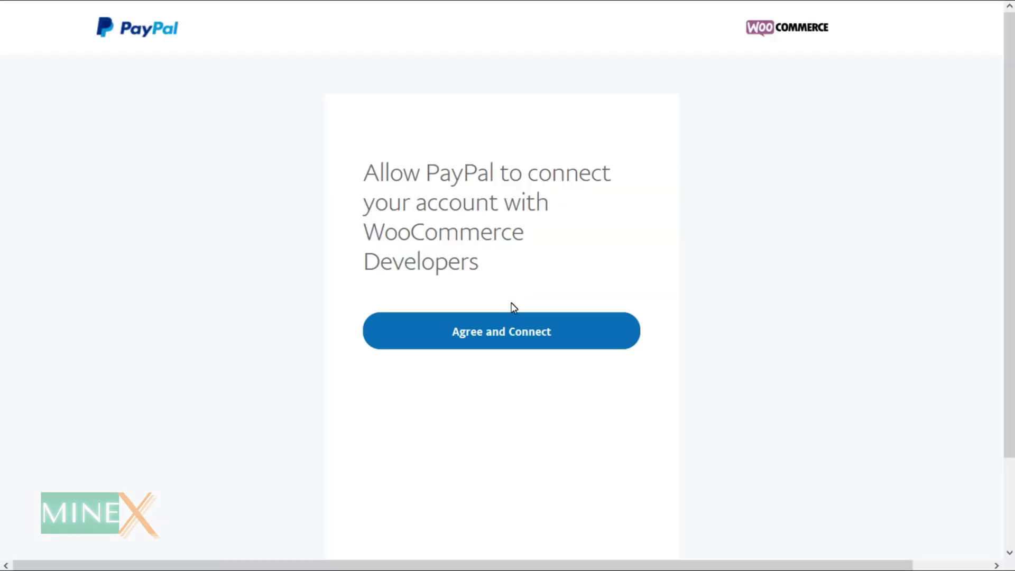
- Agree to connect the account with WooCommerce and get redirected back to the store admin
{"action": "left_click", "coordinate": [509, 335]}
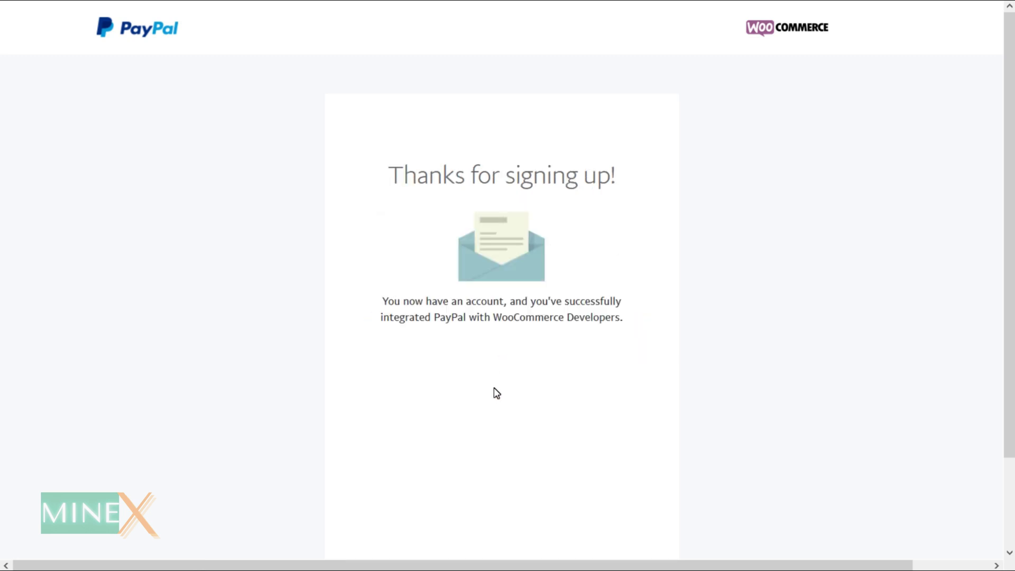
{"action": "left_click", "coordinate": [502, 363]}
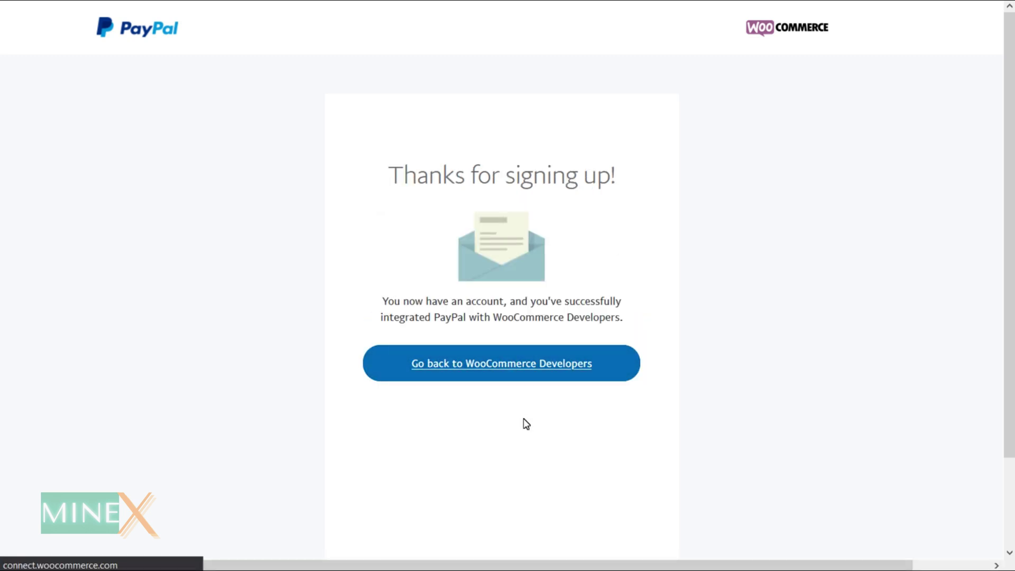
{"action": "left_click", "coordinate": [500, 281]}
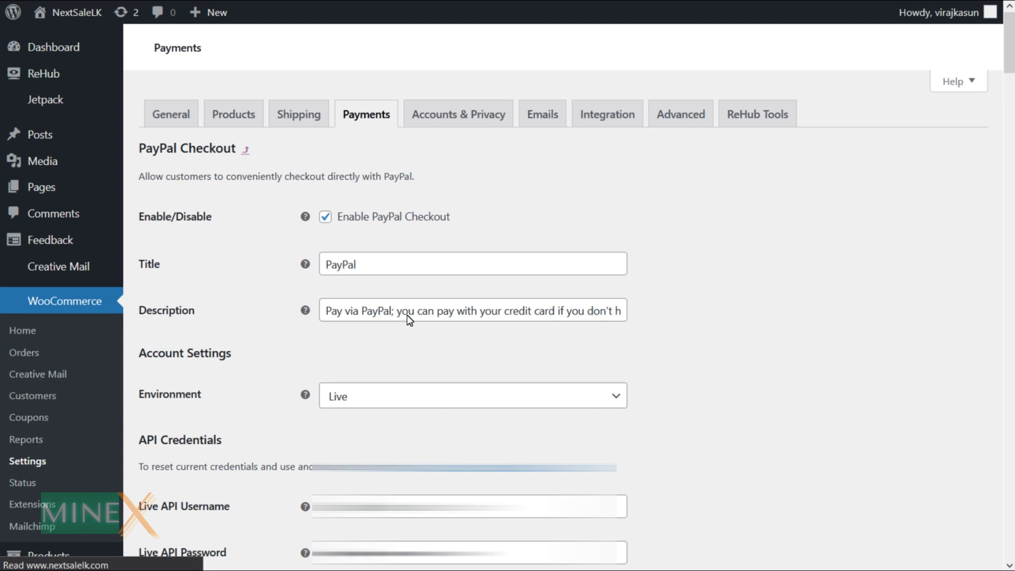
- Delete the 'Pay via PayPal; ' prefix from the PayPal Checkout description
{"action": "left_click_drag", "start_coordinate": [405, 270], "coordinate": [291, 270]}
{"action": "key", "text": "BackSpace"}
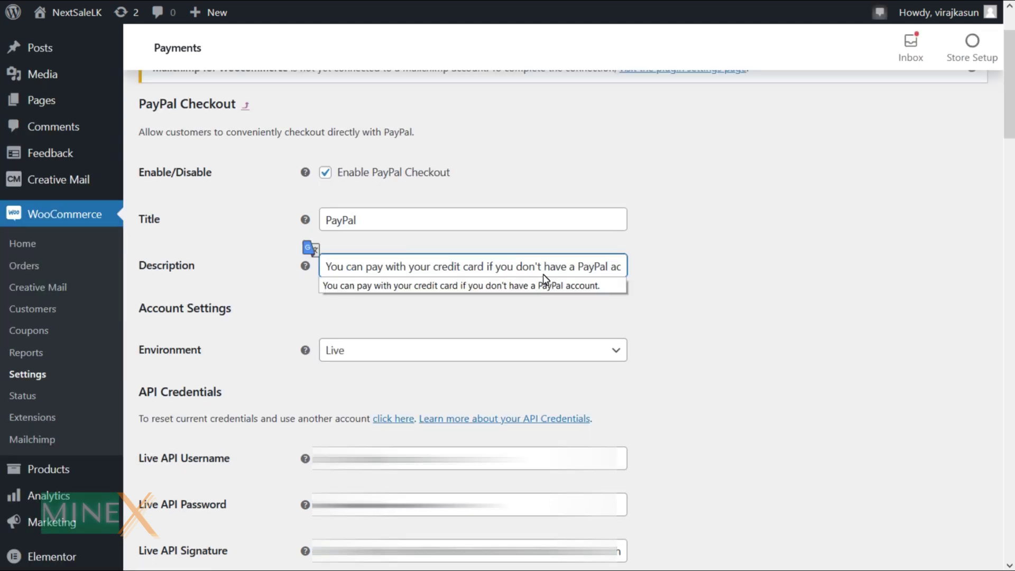
{"action": "left_click", "coordinate": [572, 269]}
{"action": "key", "text": "End"}
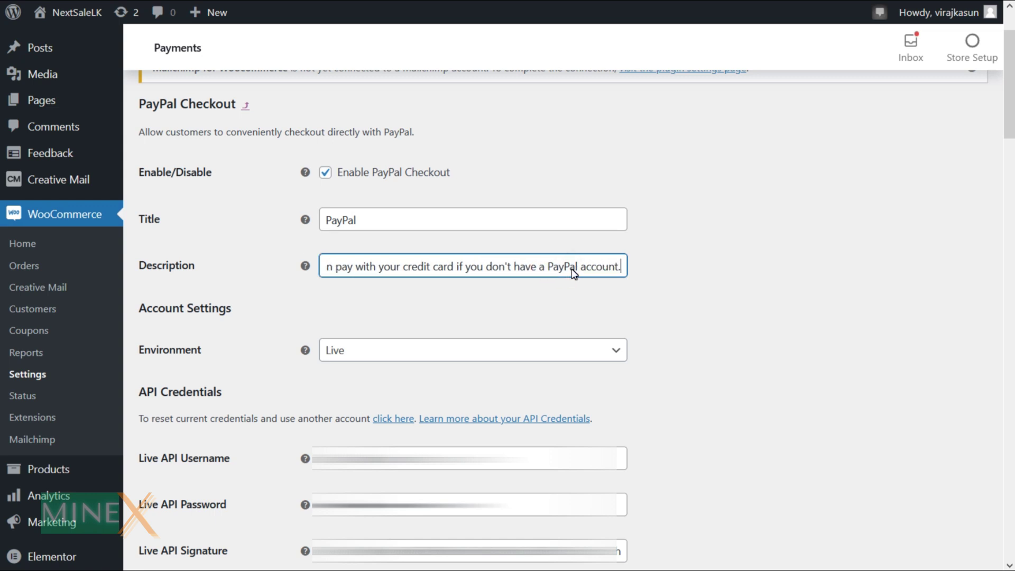
{"action": "scroll", "coordinate": [507, 317], "scroll_direction": "down", "scroll_amount": 5}
{"action": "scroll", "coordinate": [507, 317], "scroll_direction": "down", "scroll_amount": 3}
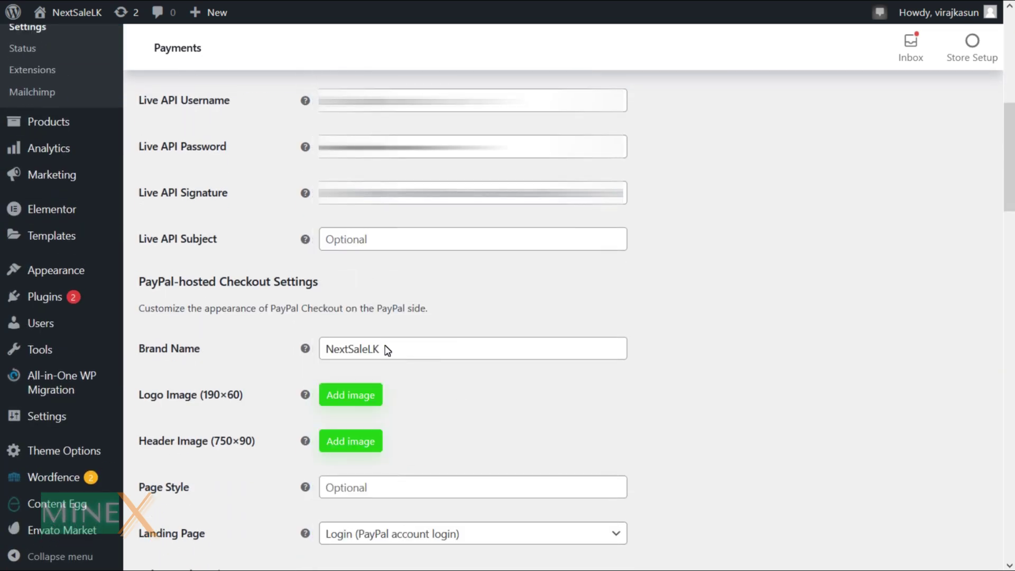
{"action": "scroll", "coordinate": [250, 395], "scroll_direction": "down", "scroll_amount": 2}
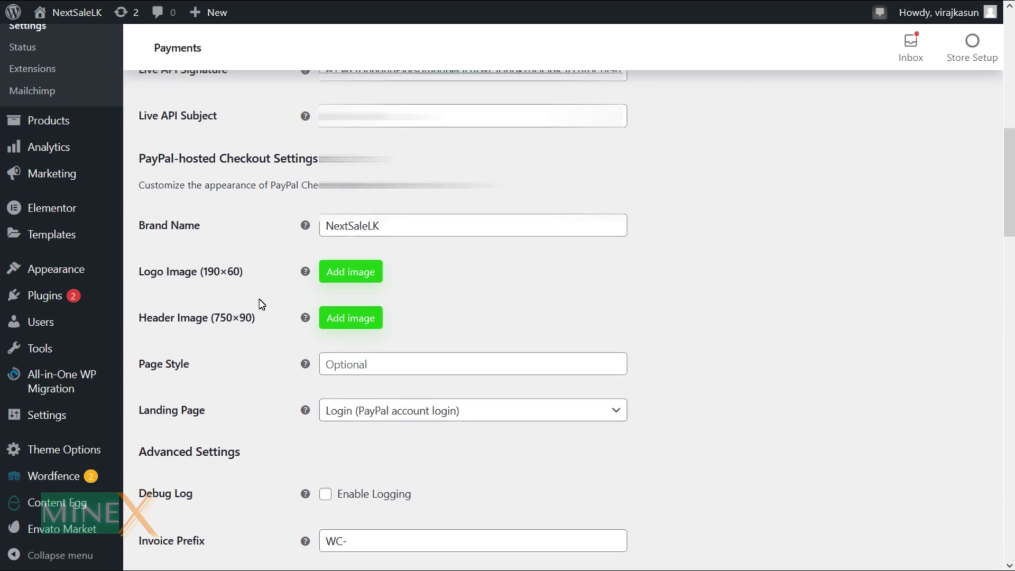
- Set the PayPal checkout header image to the NEXT SALE LK logo
{"action": "left_click", "coordinate": [346, 322]}
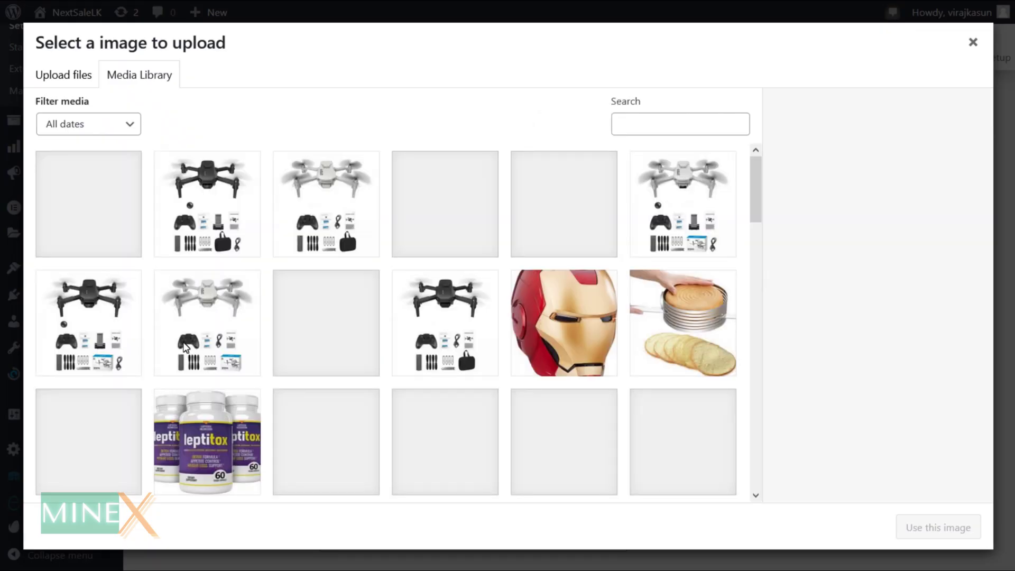
{"action": "scroll", "coordinate": [344, 332], "scroll_direction": "down", "scroll_amount": 5}
{"action": "scroll", "coordinate": [343, 331], "scroll_direction": "down", "scroll_amount": 5}
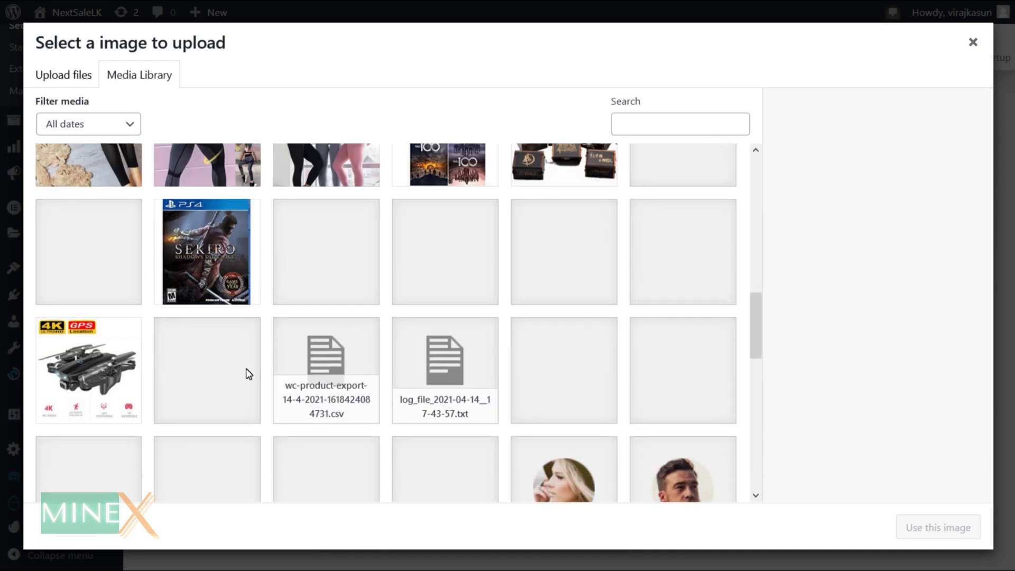
{"action": "scroll", "coordinate": [627, 372], "scroll_direction": "down", "scroll_amount": 5}
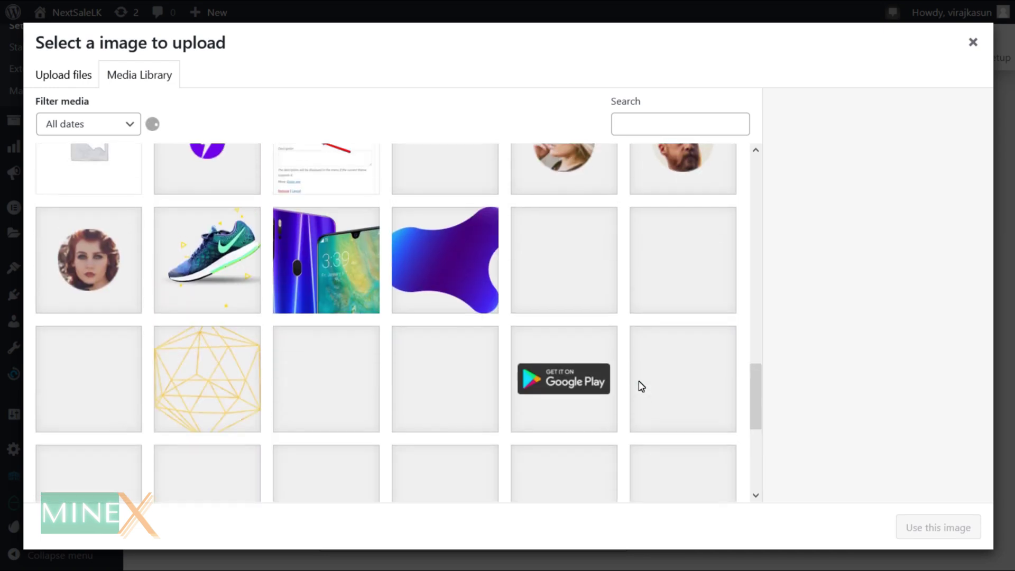
{"action": "scroll", "coordinate": [641, 386], "scroll_direction": "up", "scroll_amount": 5}
{"action": "left_click", "coordinate": [683, 285]}
{"action": "left_click", "coordinate": [938, 527]}
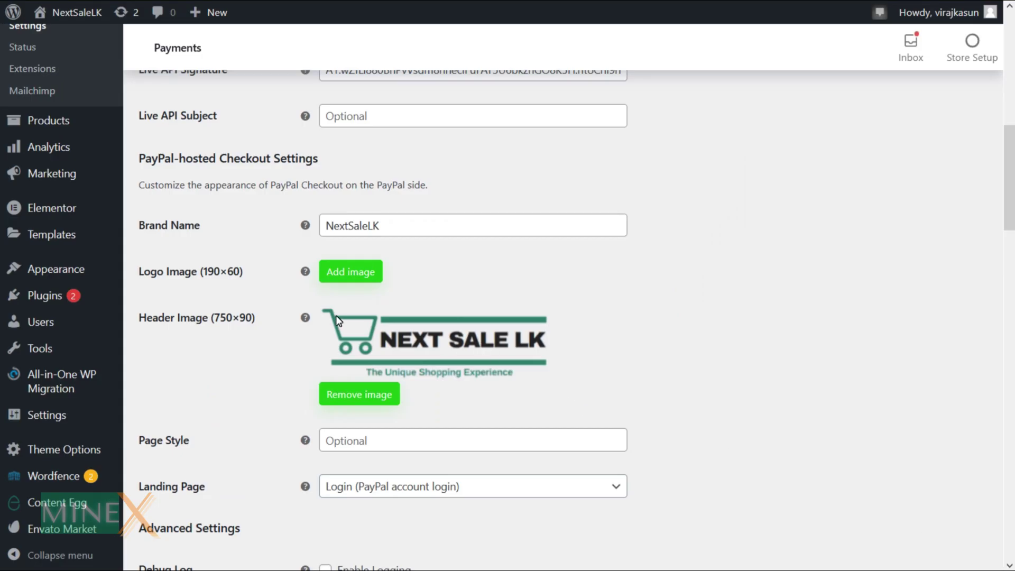
- Set the PayPal checkout logo image to the NEXT SALE LK logo as well
{"action": "left_click", "coordinate": [350, 272]}
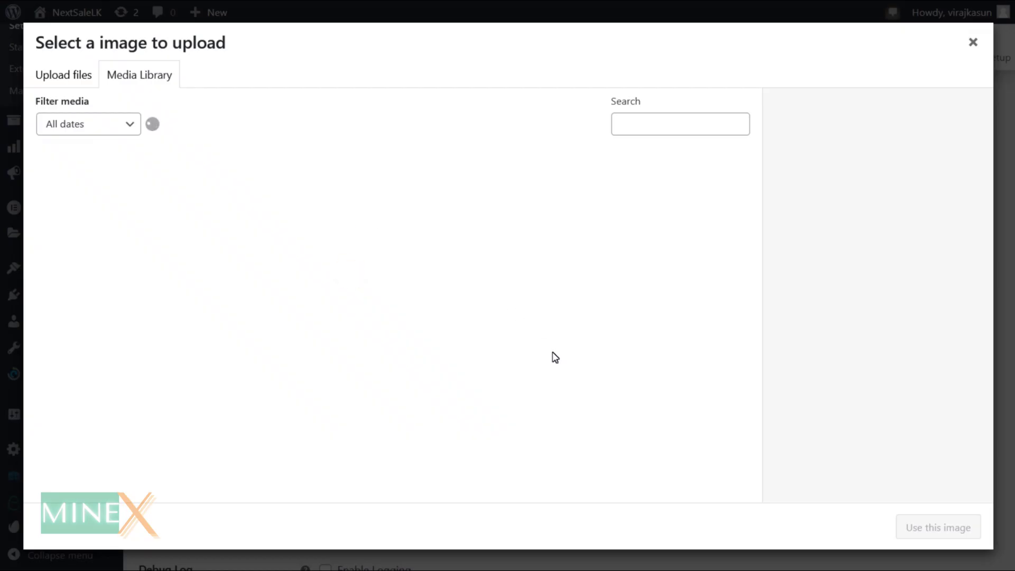
{"action": "scroll", "coordinate": [554, 357], "scroll_direction": "down", "scroll_amount": 5}
{"action": "scroll", "coordinate": [554, 357], "scroll_direction": "down", "scroll_amount": 5}
{"action": "left_click", "coordinate": [682, 180]}
{"action": "left_click", "coordinate": [937, 527]}
{"action": "scroll", "coordinate": [769, 468], "scroll_direction": "down", "scroll_amount": 3}
{"action": "left_click", "coordinate": [459, 338]}
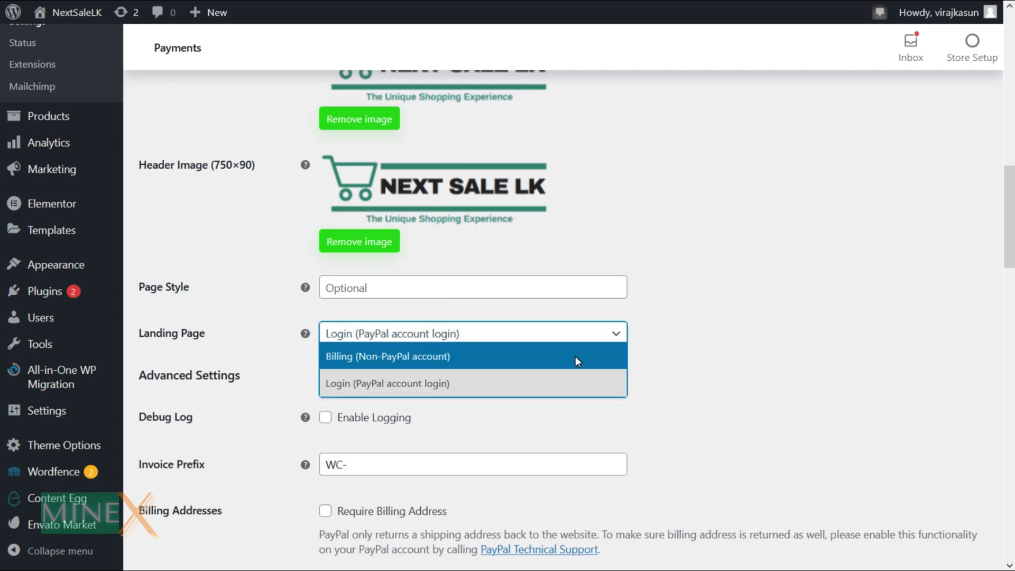
- Set Landing Page to Billing, require instant payment, save, and view the storefront
{"action": "left_click", "coordinate": [412, 358]}
{"action": "scroll", "coordinate": [410, 394], "scroll_direction": "down", "scroll_amount": 2}
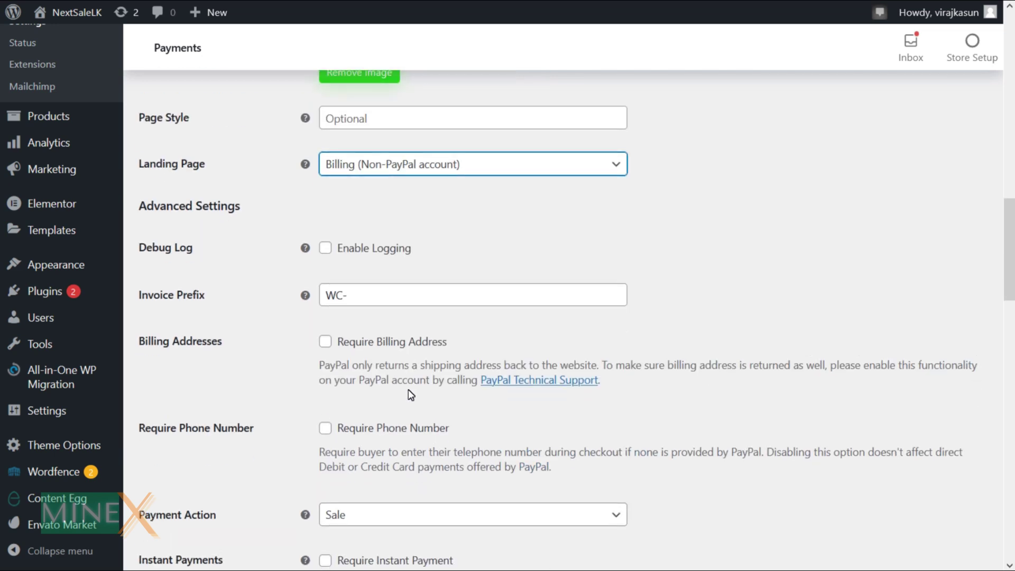
{"action": "scroll", "coordinate": [398, 225], "scroll_direction": "down", "scroll_amount": 2}
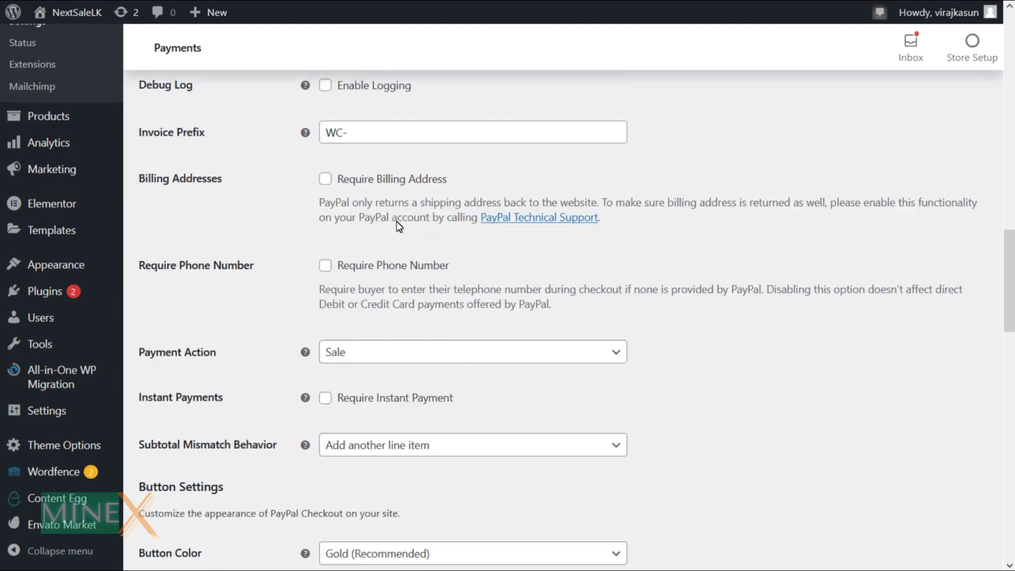
{"action": "scroll", "coordinate": [398, 328], "scroll_direction": "down", "scroll_amount": 1}
{"action": "left_click", "coordinate": [432, 279]}
{"action": "scroll", "coordinate": [669, 293], "scroll_direction": "down", "scroll_amount": 2}
{"action": "left_click", "coordinate": [366, 189]}
{"action": "left_click", "coordinate": [493, 237]}
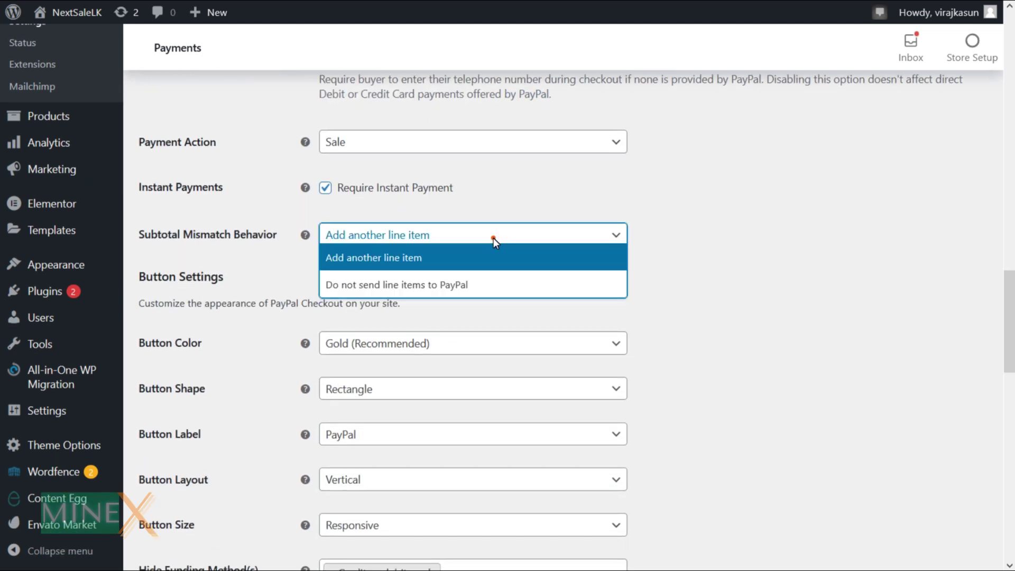
{"action": "left_click", "coordinate": [688, 252]}
{"action": "scroll", "coordinate": [634, 270], "scroll_direction": "down", "scroll_amount": 2}
{"action": "scroll", "coordinate": [624, 278], "scroll_direction": "down", "scroll_amount": 1}
{"action": "scroll", "coordinate": [665, 246], "scroll_direction": "down", "scroll_amount": 2}
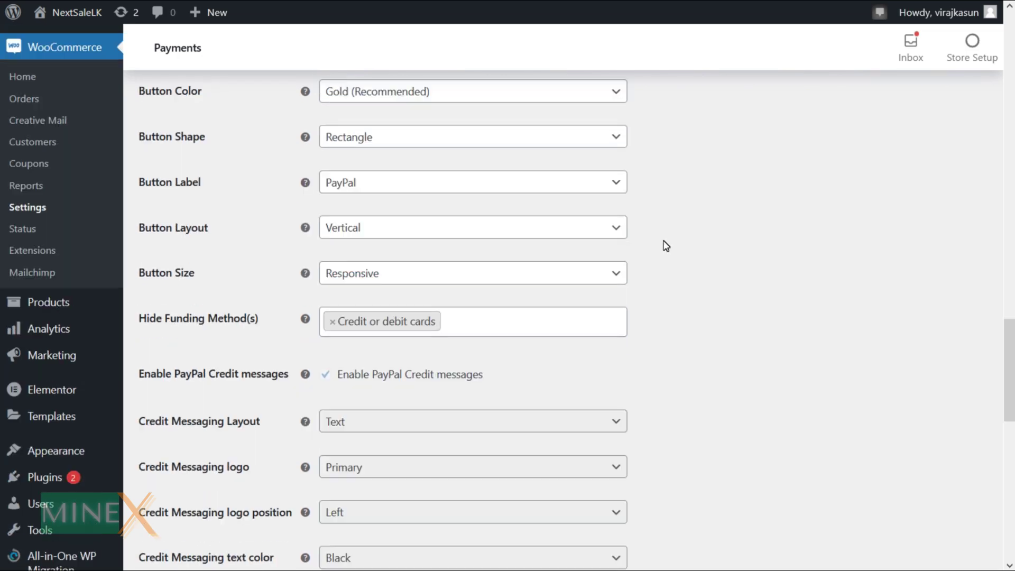
{"action": "scroll", "coordinate": [665, 246], "scroll_direction": "down", "scroll_amount": 2}
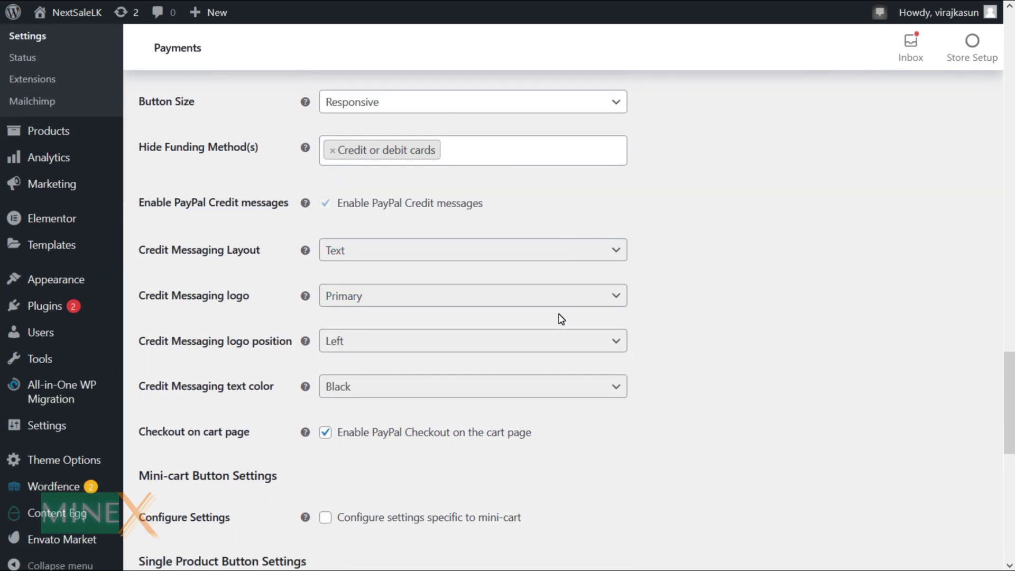
{"action": "scroll", "coordinate": [564, 342], "scroll_direction": "down", "scroll_amount": 2}
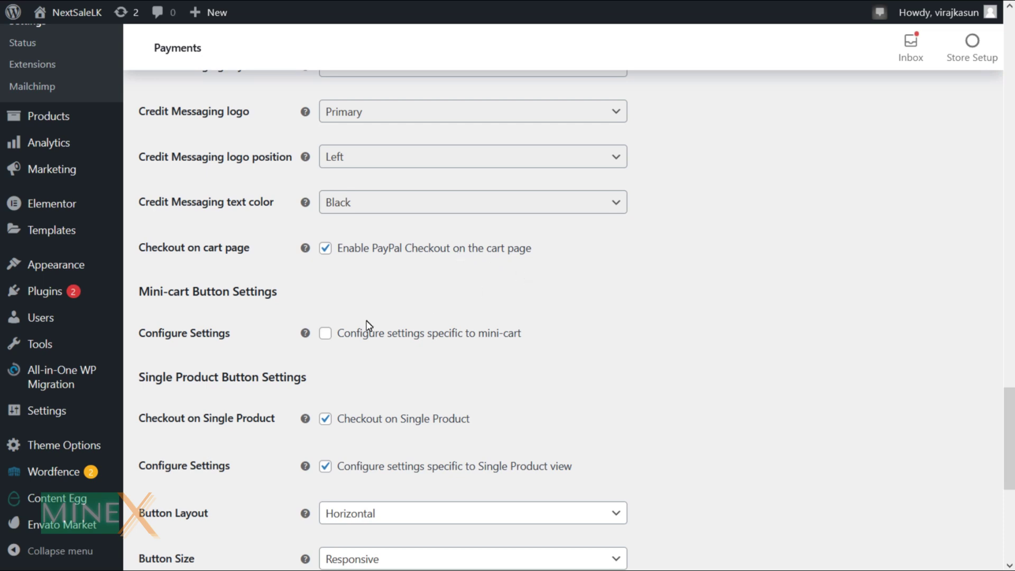
{"action": "scroll", "coordinate": [394, 407], "scroll_direction": "down", "scroll_amount": 2}
{"action": "scroll", "coordinate": [510, 351], "scroll_direction": "down", "scroll_amount": 2}
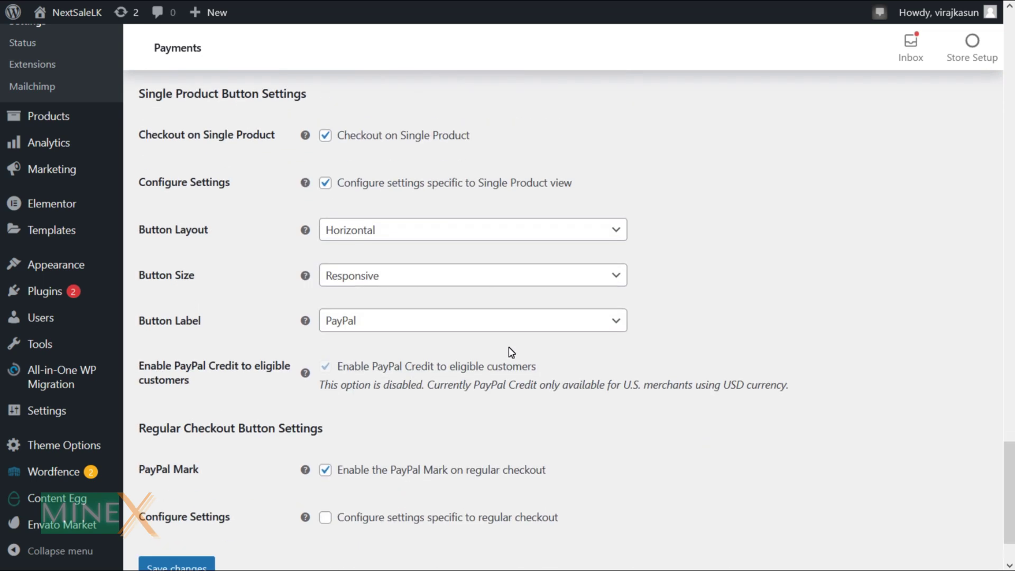
{"action": "scroll", "coordinate": [509, 351], "scroll_direction": "down", "scroll_amount": 1}
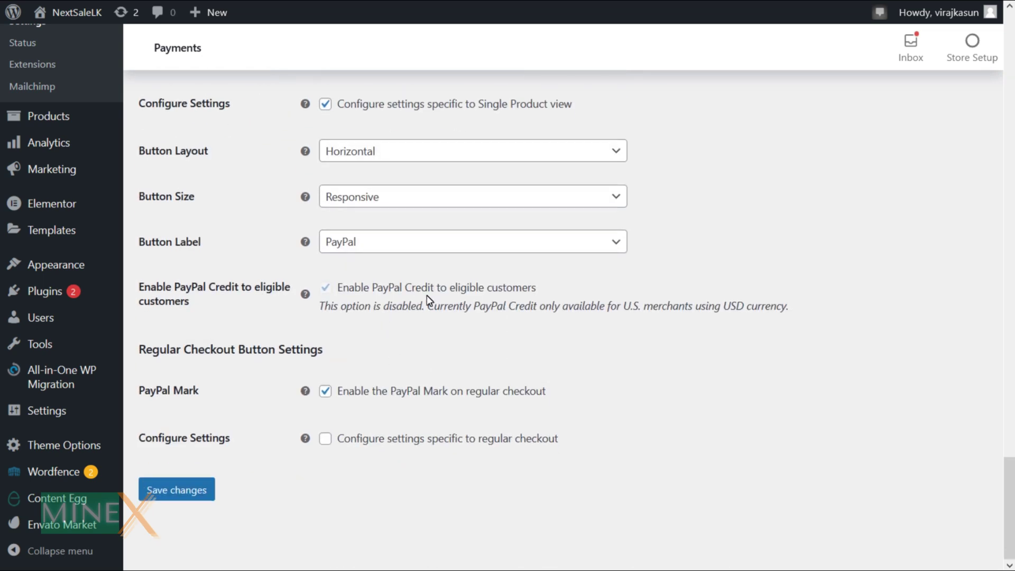
{"action": "left_click", "coordinate": [189, 489]}
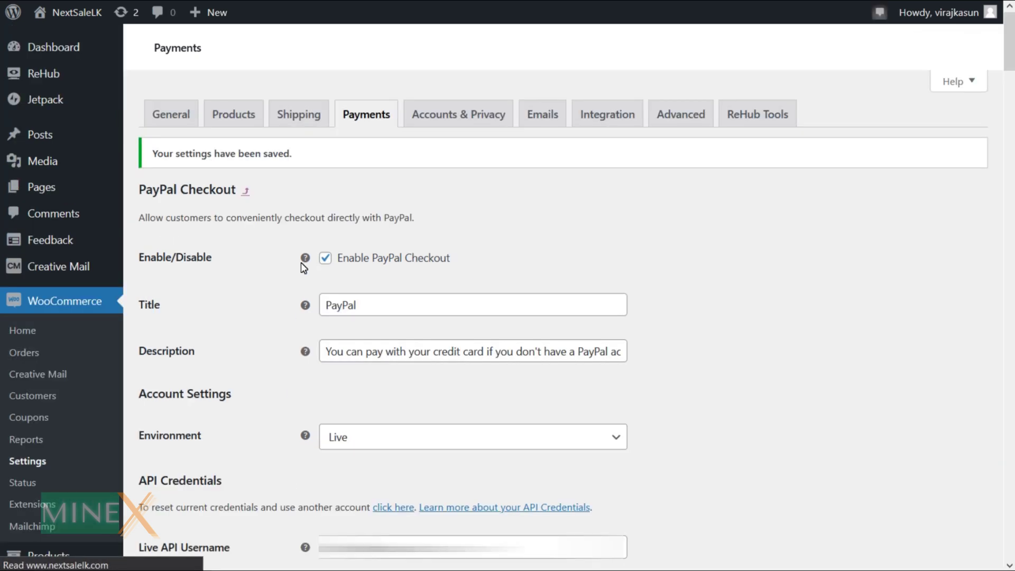
{"action": "left_click", "coordinate": [569, 16]}
{"action": "scroll", "coordinate": [653, 205], "scroll_direction": "down", "scroll_amount": 5}
{"action": "scroll", "coordinate": [654, 205], "scroll_direction": "down", "scroll_amount": 3}
{"action": "scroll", "coordinate": [655, 211], "scroll_direction": "down", "scroll_amount": 3}
- On the H1 Mini Drone page, choose Storage bag pixel black and reveal the card form
{"action": "left_click", "coordinate": [331, 430]}
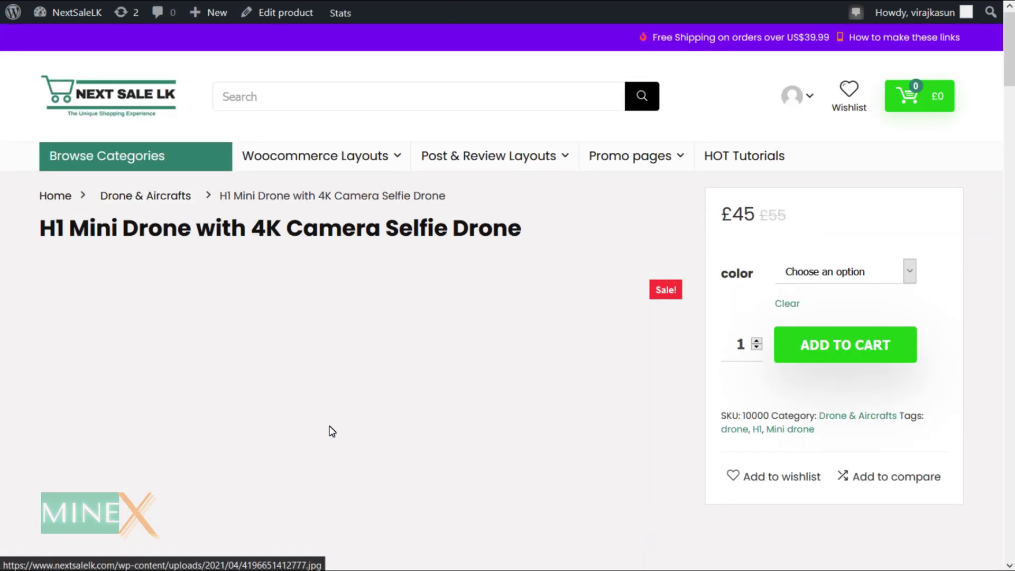
{"action": "scroll", "coordinate": [638, 418], "scroll_direction": "down", "scroll_amount": 3}
{"action": "scroll", "coordinate": [638, 418], "scroll_direction": "up", "scroll_amount": 3}
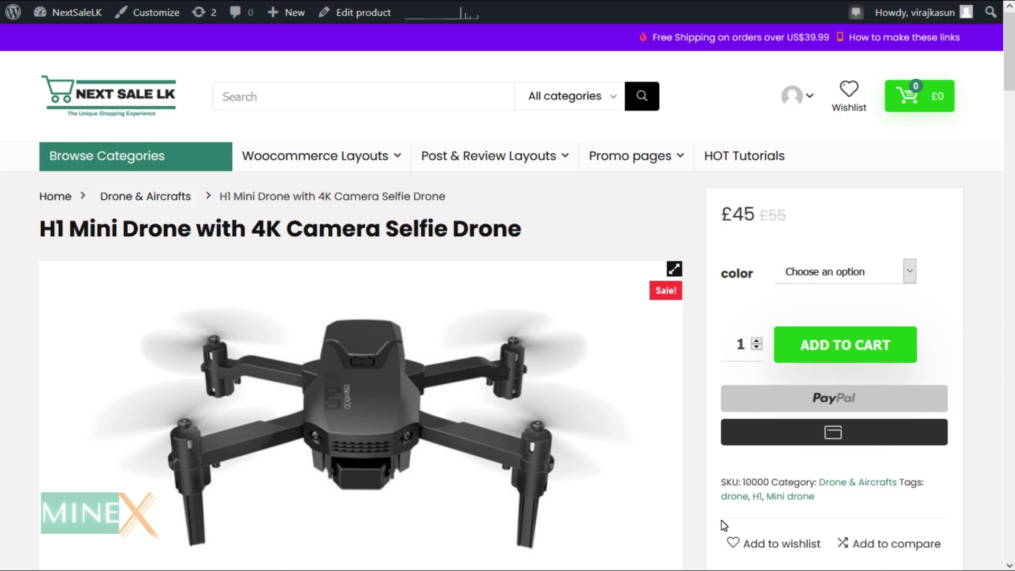
{"action": "scroll", "coordinate": [712, 501], "scroll_direction": "down", "scroll_amount": 5}
{"action": "scroll", "coordinate": [712, 501], "scroll_direction": "down", "scroll_amount": 5}
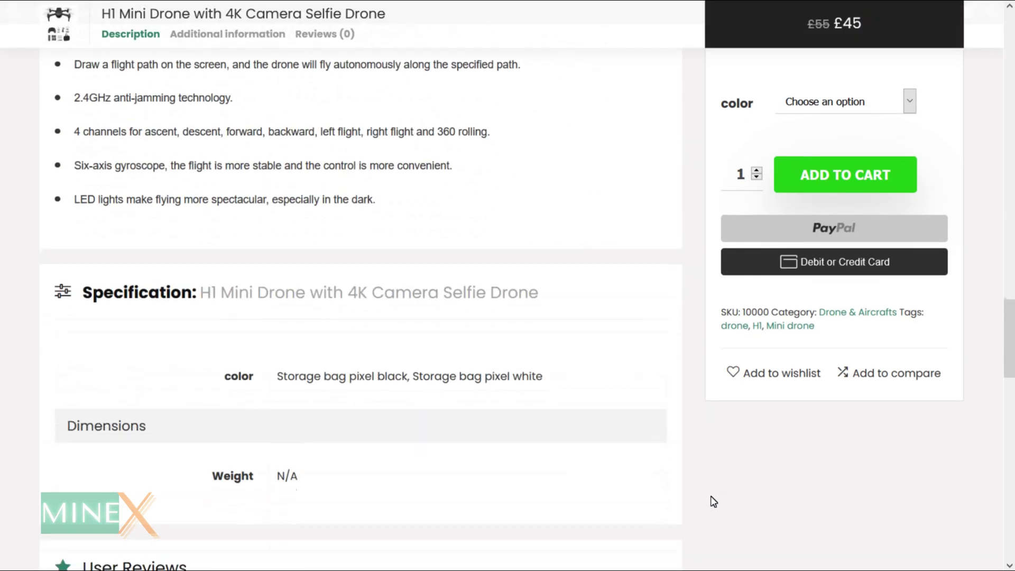
{"action": "scroll", "coordinate": [711, 501], "scroll_direction": "down", "scroll_amount": 5}
{"action": "scroll", "coordinate": [710, 501], "scroll_direction": "up", "scroll_amount": 5}
{"action": "scroll", "coordinate": [710, 502], "scroll_direction": "up", "scroll_amount": 5}
{"action": "scroll", "coordinate": [710, 501], "scroll_direction": "up", "scroll_amount": 4}
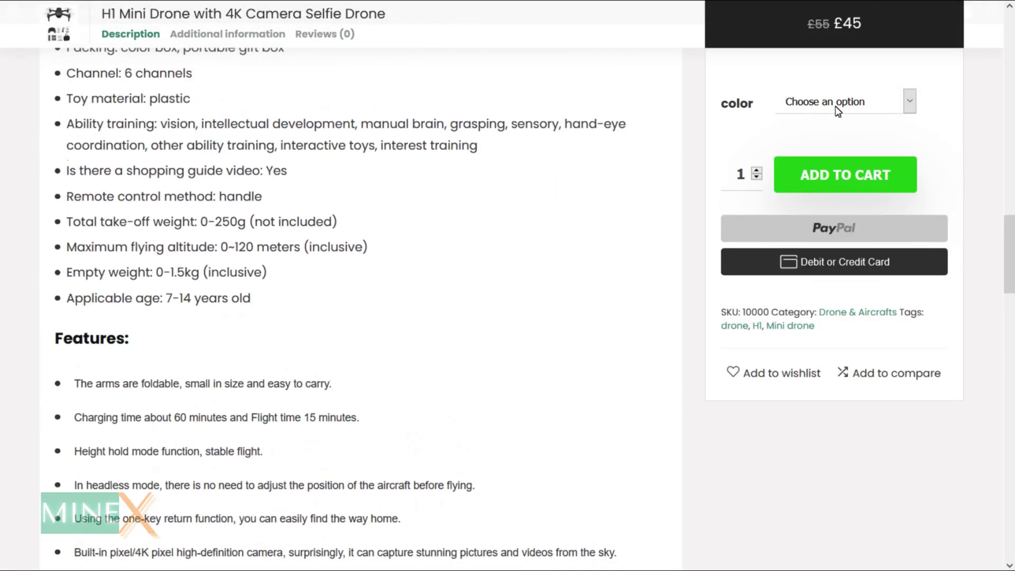
{"action": "scroll", "coordinate": [845, 110], "scroll_direction": "up", "scroll_amount": 3}
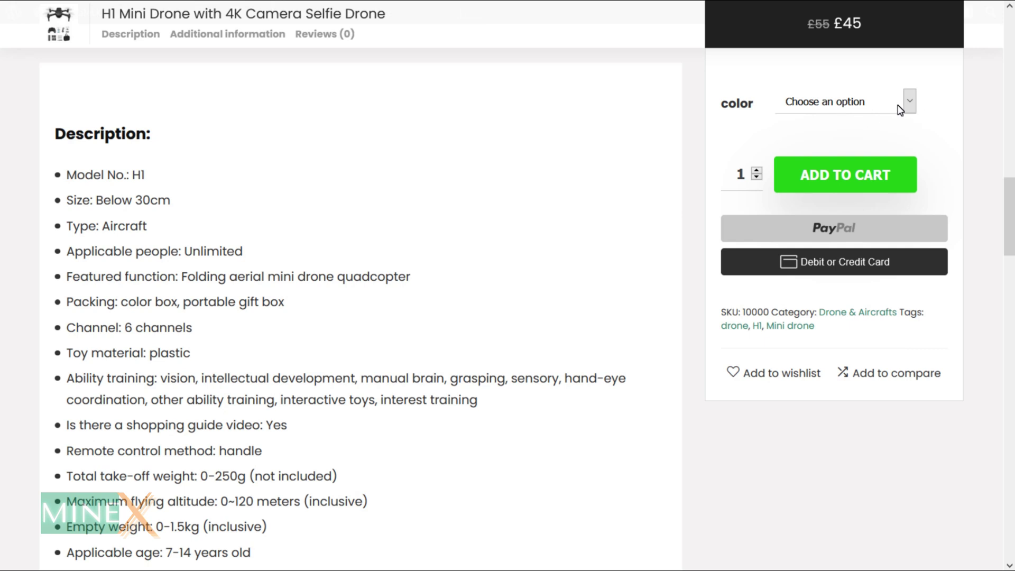
{"action": "left_click", "coordinate": [866, 143]}
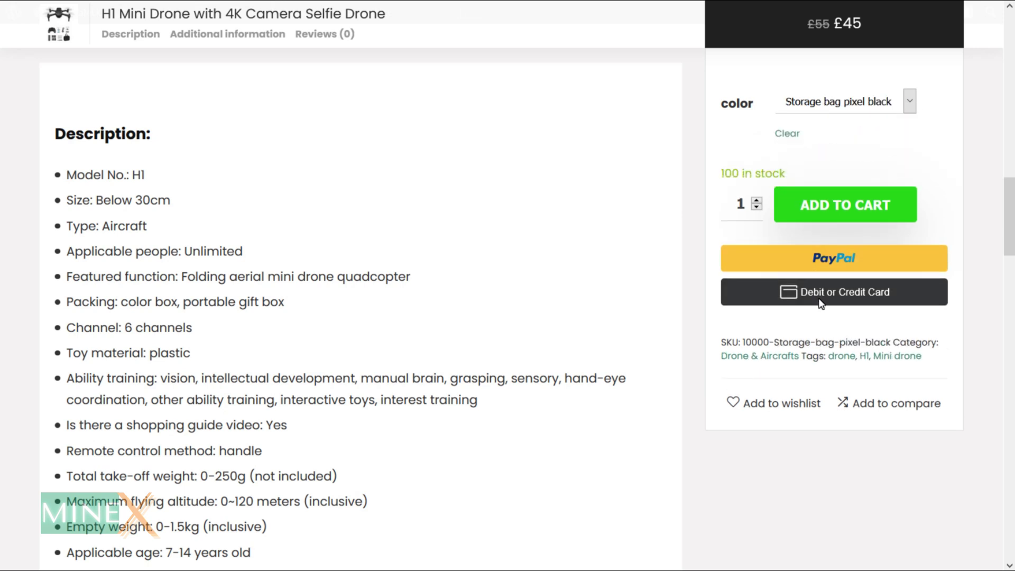
{"action": "left_click", "coordinate": [820, 295]}
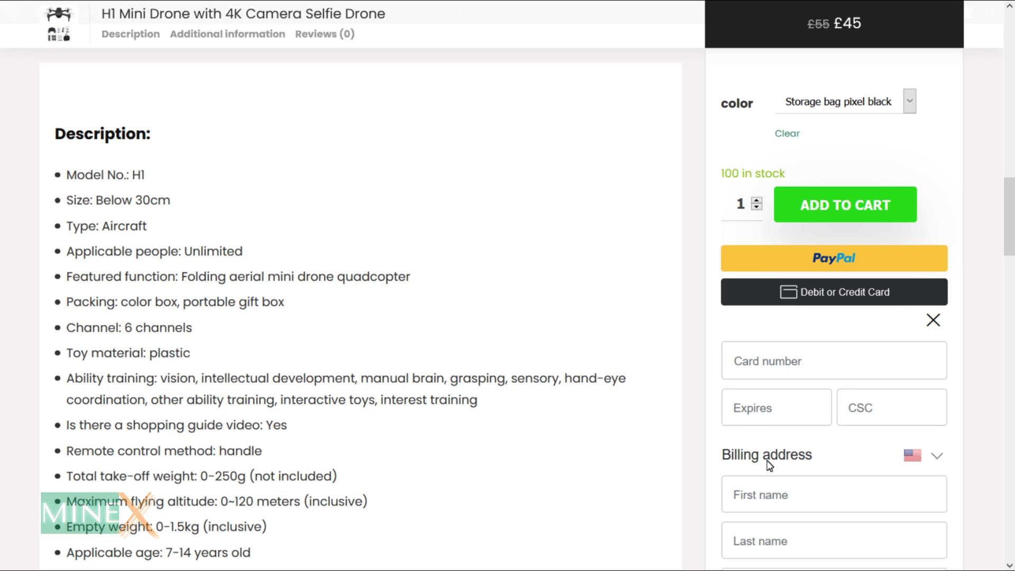
{"action": "scroll", "coordinate": [769, 466], "scroll_direction": "down", "scroll_amount": 4}
{"action": "scroll", "coordinate": [769, 466], "scroll_direction": "down", "scroll_amount": 5}
{"action": "scroll", "coordinate": [769, 465], "scroll_direction": "up", "scroll_amount": 3}
{"action": "scroll", "coordinate": [768, 465], "scroll_direction": "up", "scroll_amount": 3}
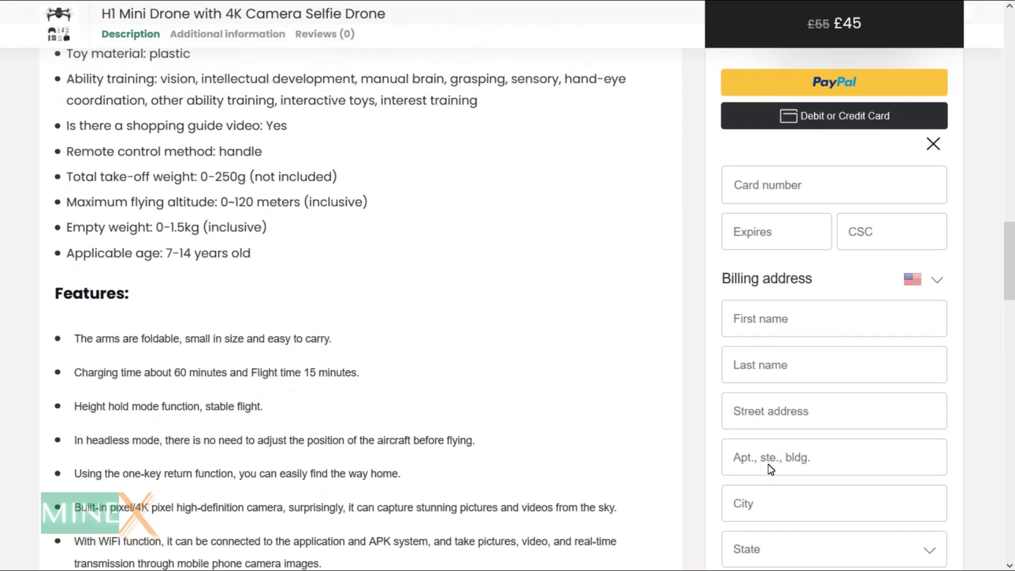
{"action": "scroll", "coordinate": [769, 466], "scroll_direction": "up", "scroll_amount": 3}
{"action": "scroll", "coordinate": [768, 468], "scroll_direction": "down", "scroll_amount": 4}
{"action": "scroll", "coordinate": [769, 469], "scroll_direction": "down", "scroll_amount": 5}
{"action": "scroll", "coordinate": [769, 469], "scroll_direction": "up", "scroll_amount": 3}
{"action": "scroll", "coordinate": [768, 468], "scroll_direction": "up", "scroll_amount": 1}
{"action": "scroll", "coordinate": [768, 468], "scroll_direction": "up", "scroll_amount": 4}
{"action": "scroll", "coordinate": [768, 468], "scroll_direction": "up", "scroll_amount": 2}
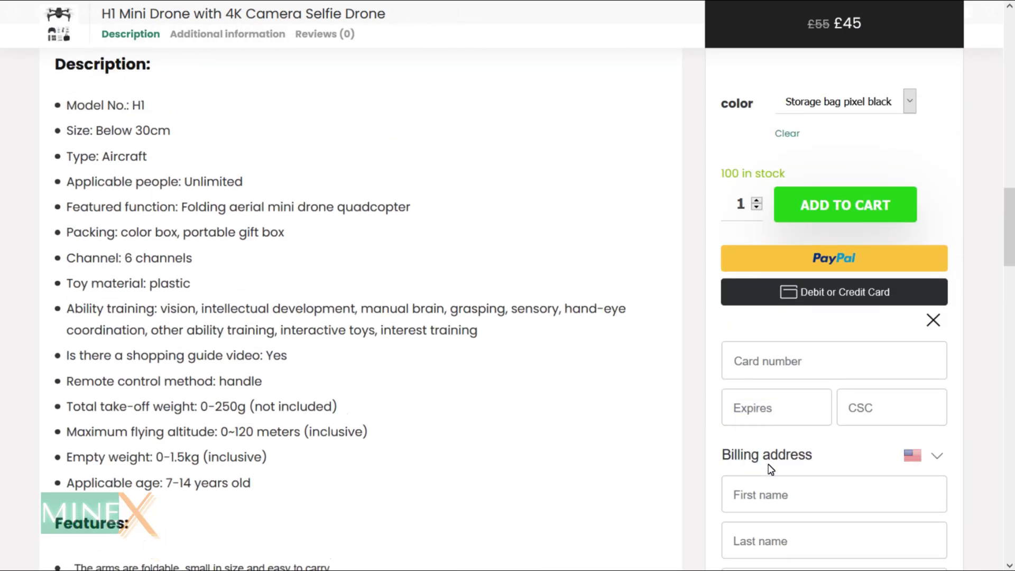
{"action": "scroll", "coordinate": [768, 468], "scroll_direction": "up", "scroll_amount": 5}
{"action": "scroll", "coordinate": [768, 467], "scroll_direction": "up", "scroll_amount": 4}
{"action": "scroll", "coordinate": [768, 468], "scroll_direction": "up", "scroll_amount": 3}
{"action": "scroll", "coordinate": [768, 468], "scroll_direction": "up", "scroll_amount": 2}
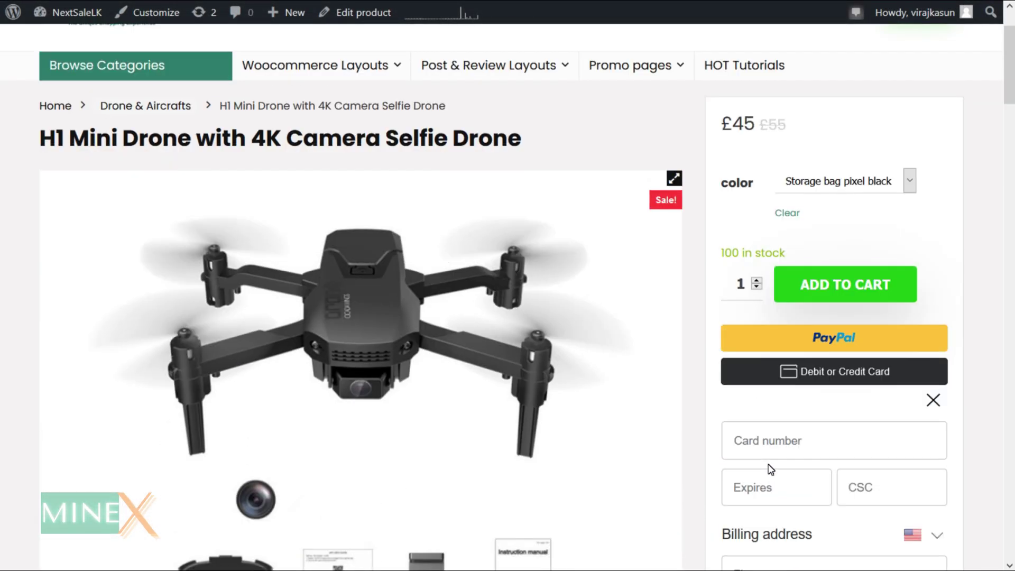
{"action": "scroll", "coordinate": [799, 474], "scroll_direction": "down", "scroll_amount": 5}
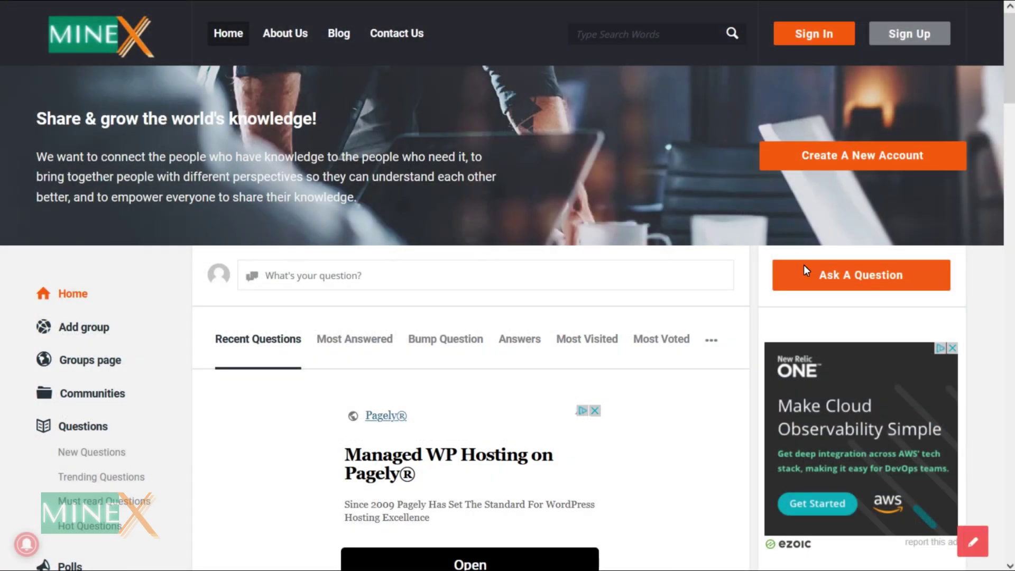
- Open MineX's Ask A Question form with title, category and details fields
{"action": "left_click", "coordinate": [803, 267]}
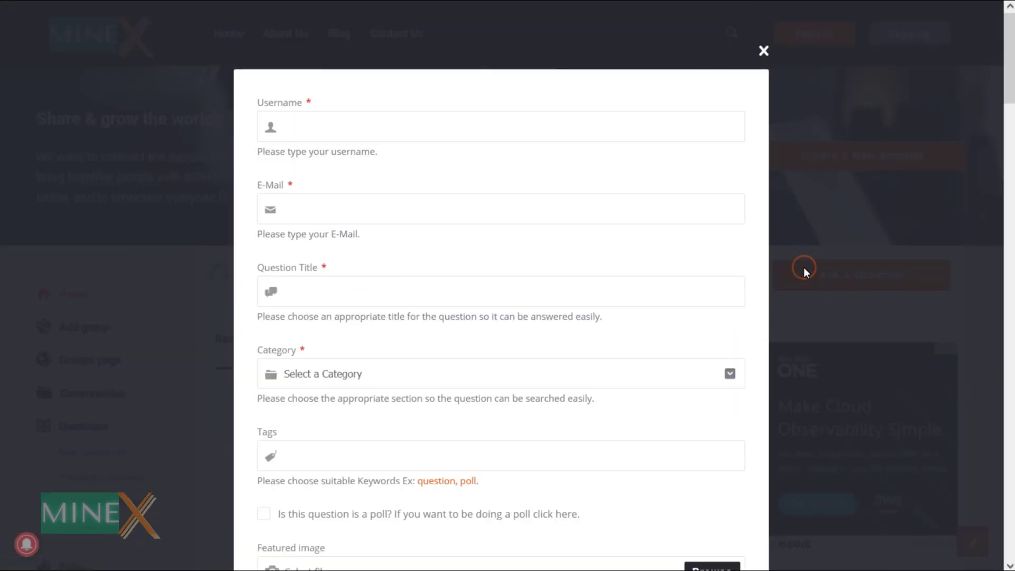
{"action": "scroll", "coordinate": [606, 301], "scroll_direction": "down", "scroll_amount": 3}
{"action": "scroll", "coordinate": [606, 302], "scroll_direction": "down", "scroll_amount": 3}
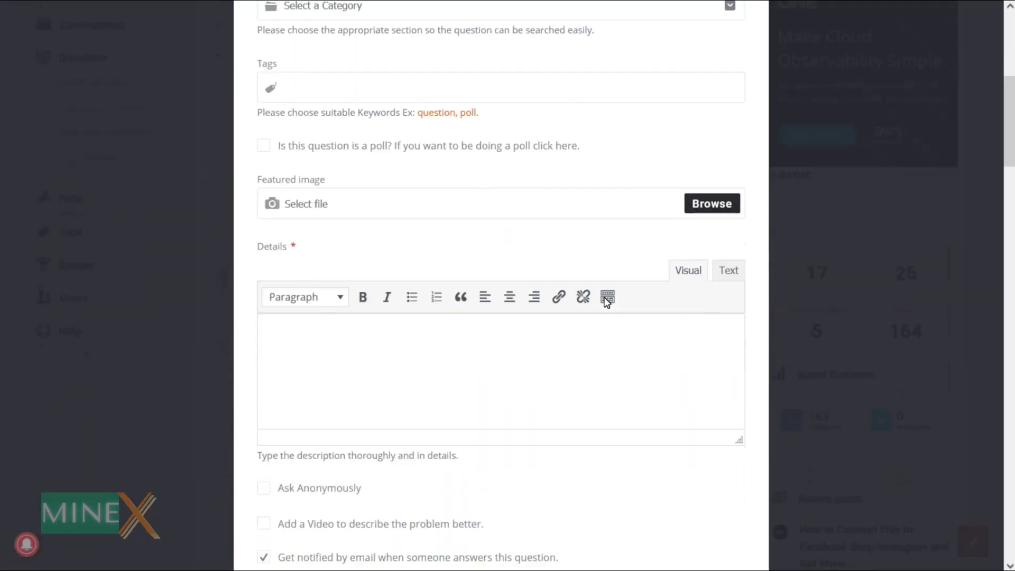
{"action": "scroll", "coordinate": [605, 302], "scroll_direction": "down", "scroll_amount": 2}
{"action": "scroll", "coordinate": [606, 301], "scroll_direction": "down", "scroll_amount": 2}
{"action": "scroll", "coordinate": [606, 302], "scroll_direction": "down", "scroll_amount": 2}
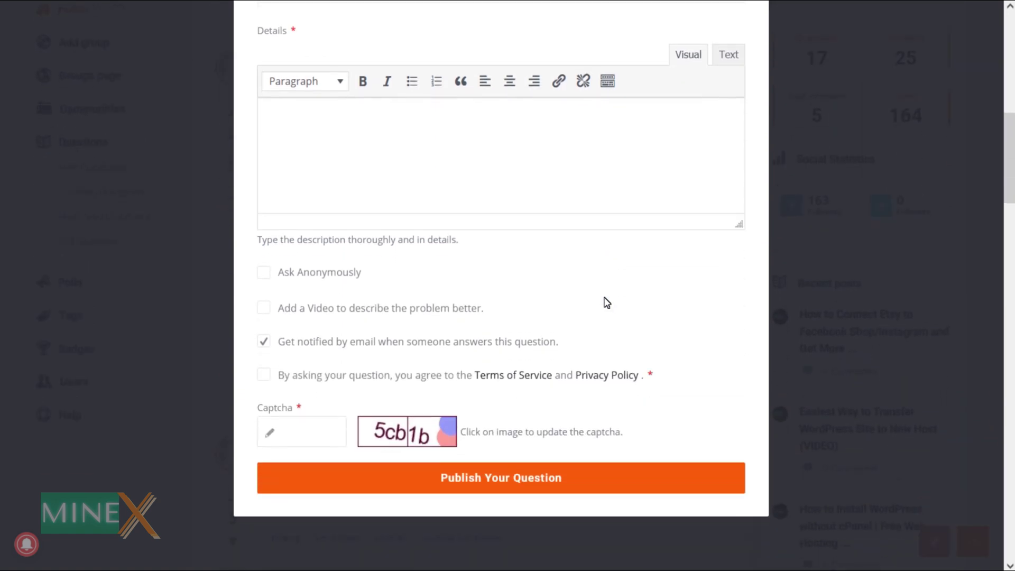
{"action": "scroll", "coordinate": [606, 302], "scroll_direction": "down", "scroll_amount": 1}
{"action": "scroll", "coordinate": [606, 303], "scroll_direction": "down", "scroll_amount": 1}
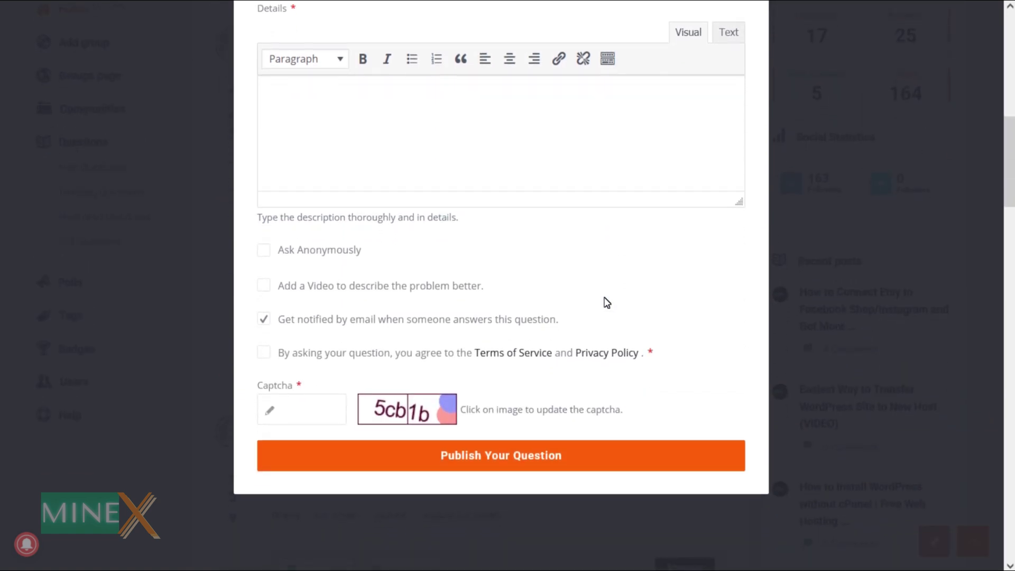